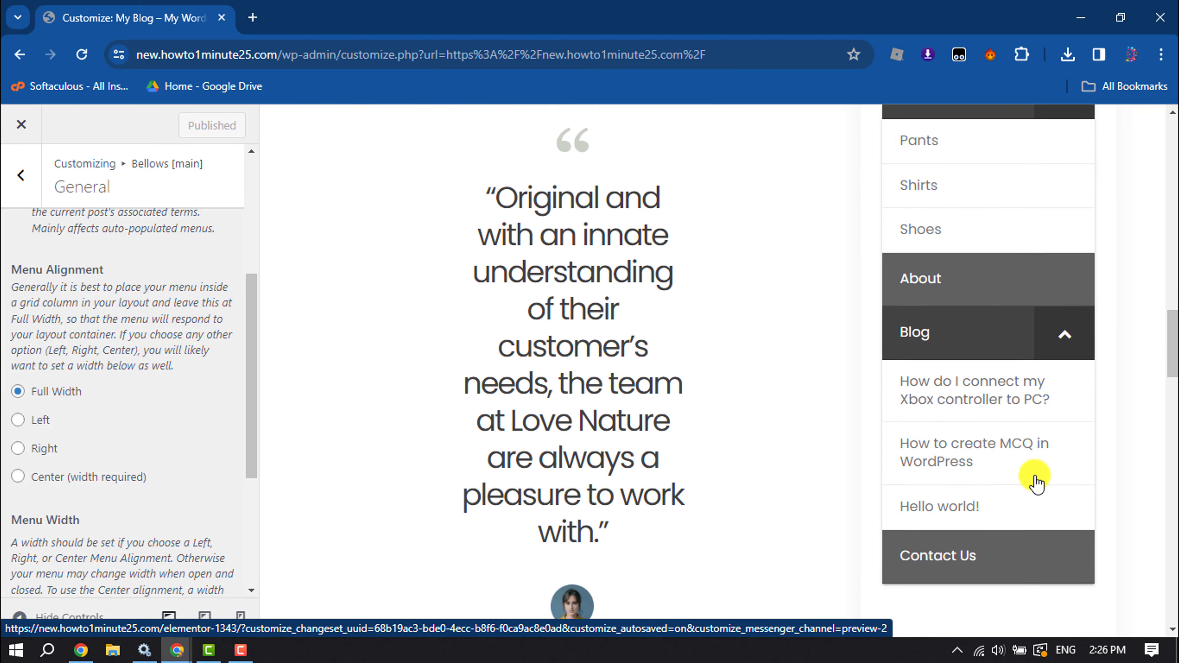
# Step: Collapse the Blog submenu and the submenu containing Pants, Shirts and Shoes in the accordion menu preview
pyautogui.click(1062, 302)
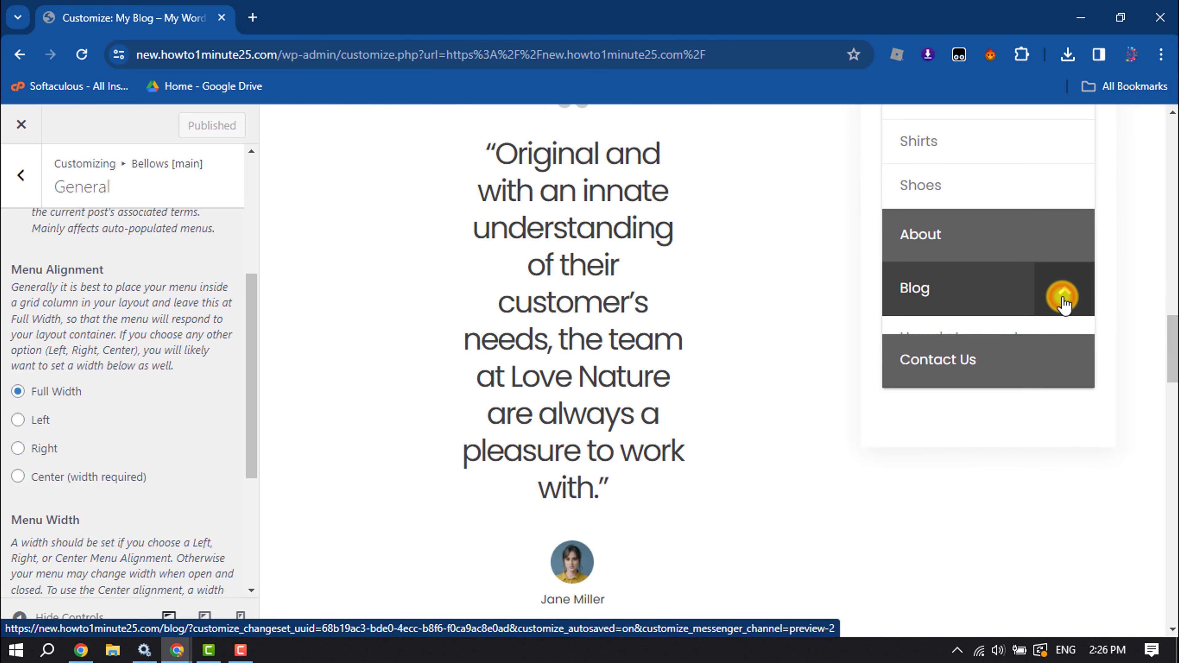
pyautogui.scroll(4, 1060, 298)
pyautogui.click(1064, 223)
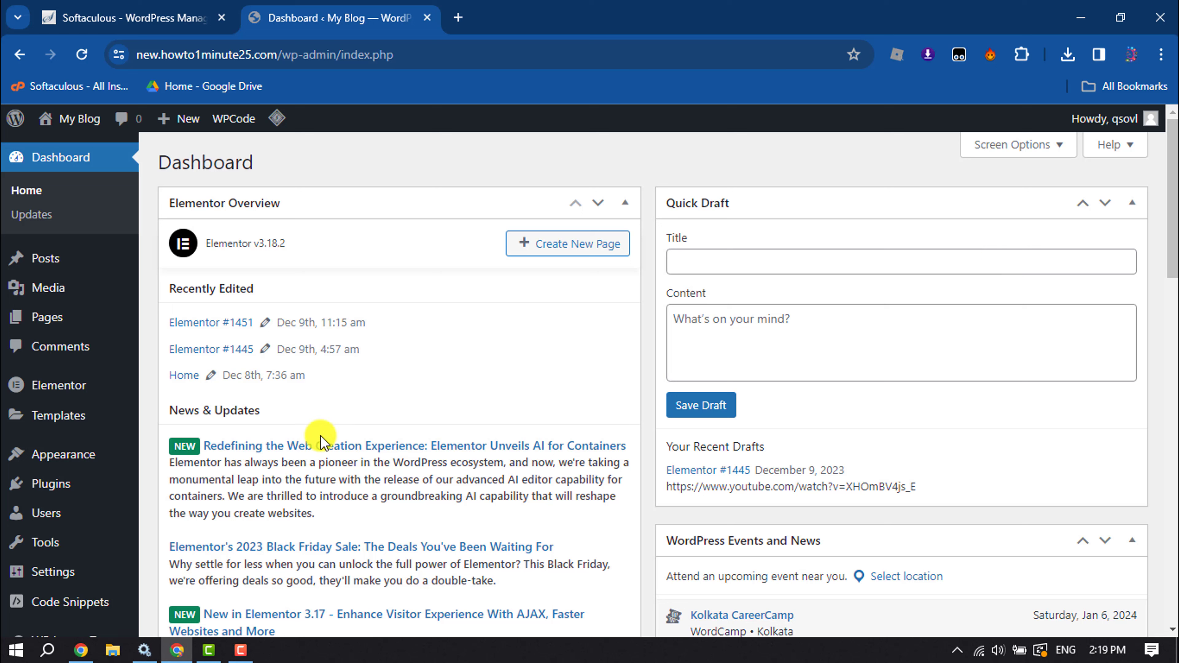
# Step: Search for the plugin "bellows accordion menu" among the plugins available to add
pyautogui.moveTo(28, 478)
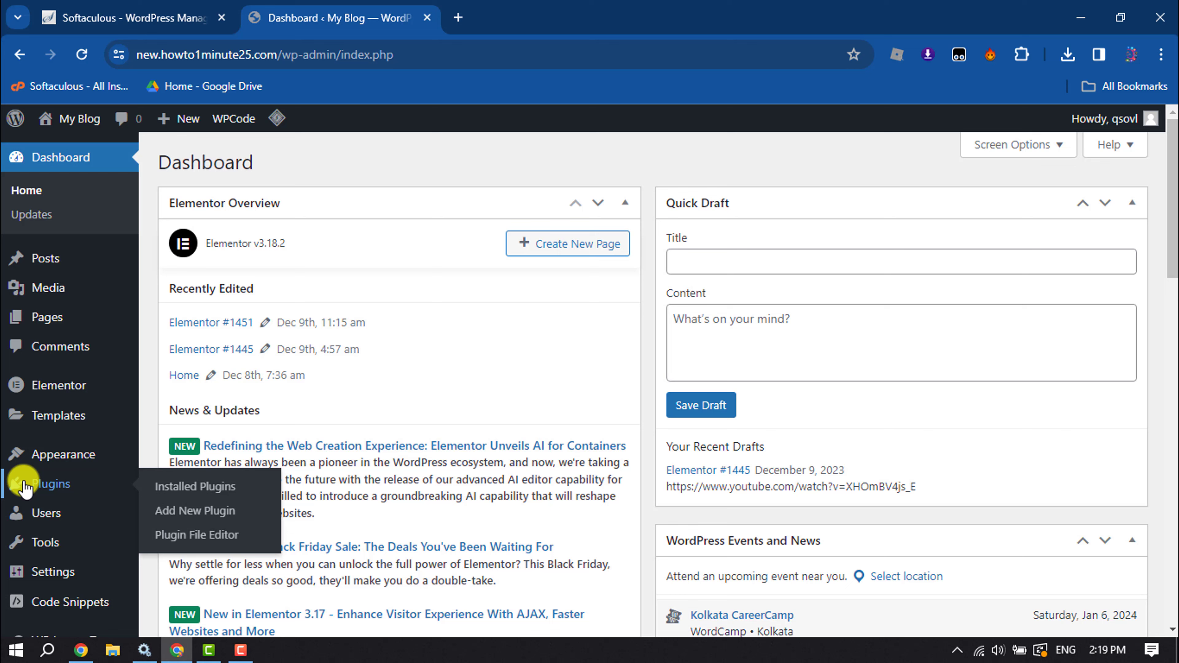
pyautogui.click(201, 512)
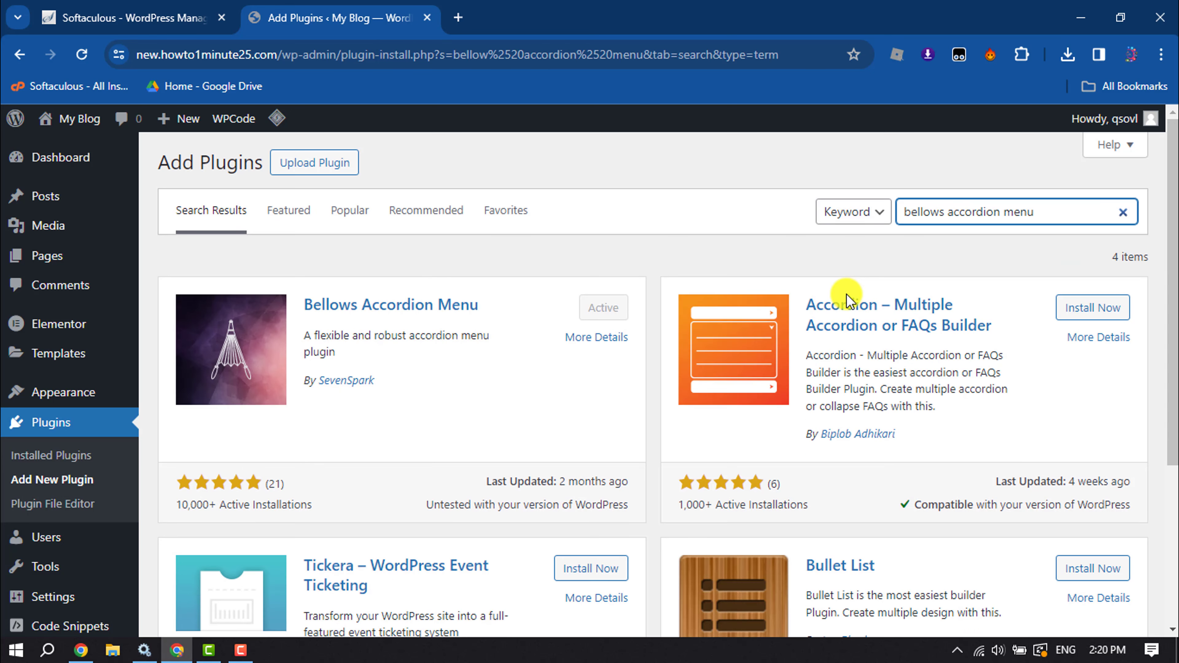
pyautogui.click(925, 216)
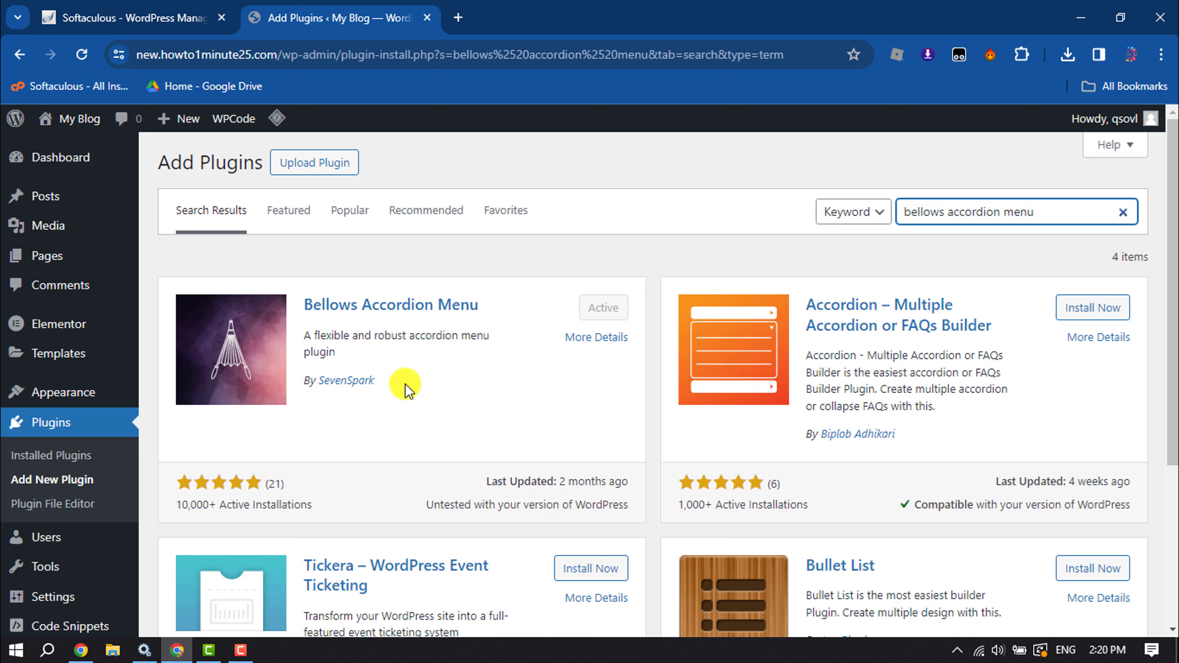
# Step: Create a new navigation menu named "Collapsible Sidebar Menu"
pyautogui.moveTo(73, 396)
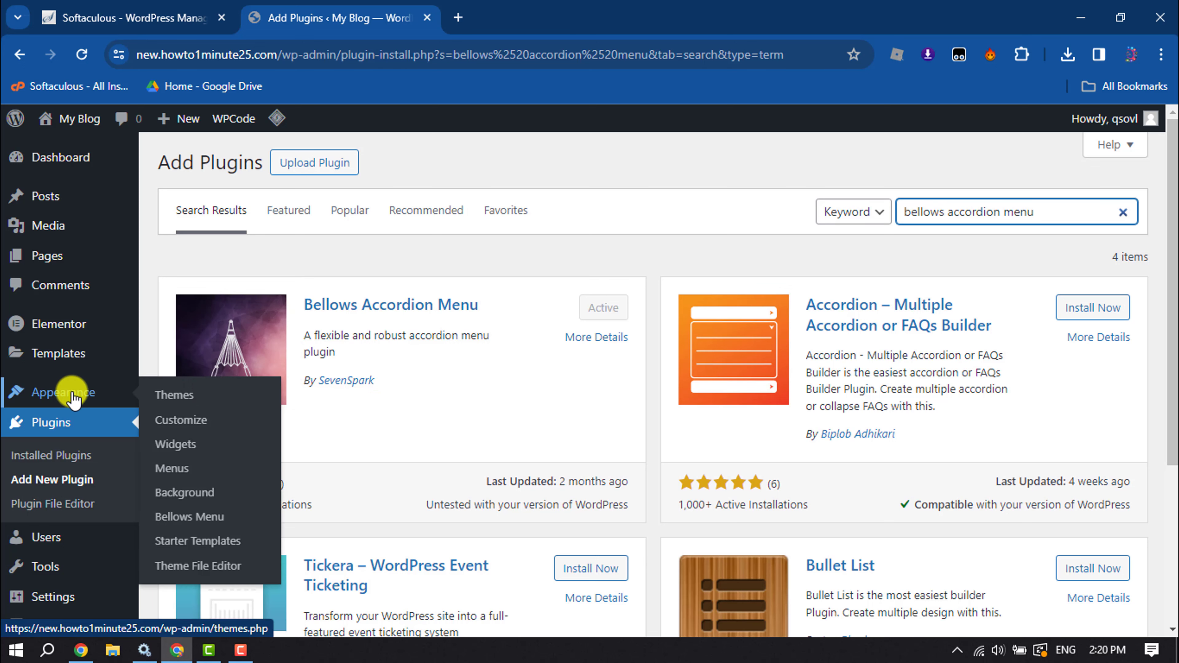
pyautogui.click(175, 469)
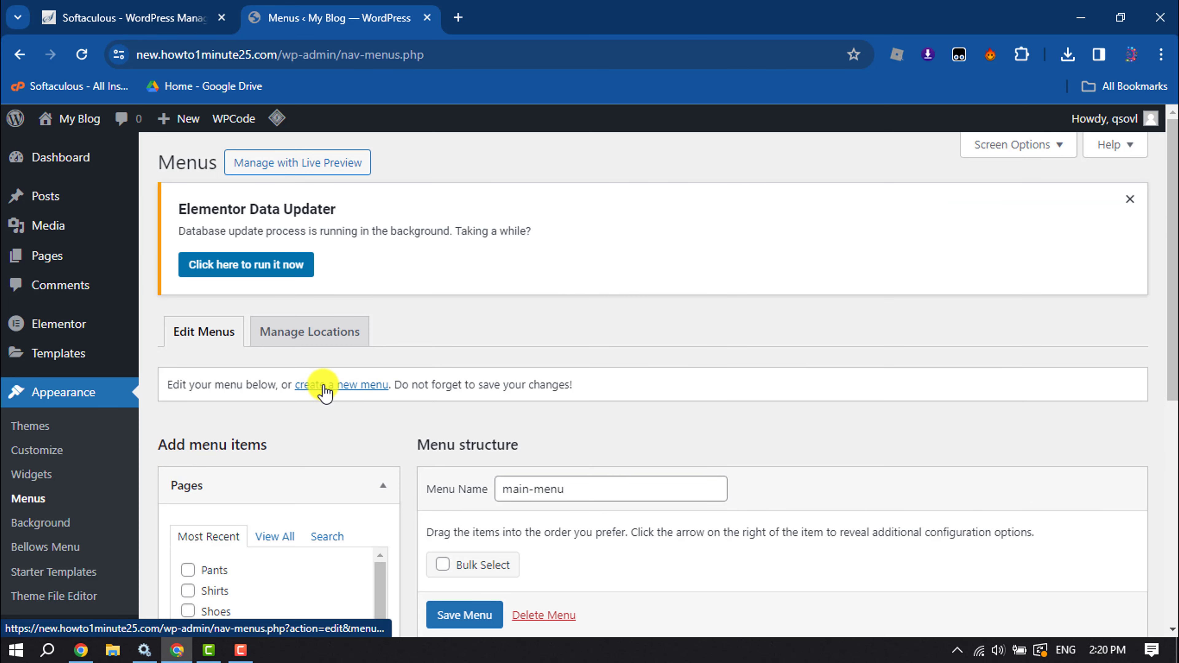
pyautogui.click(325, 385)
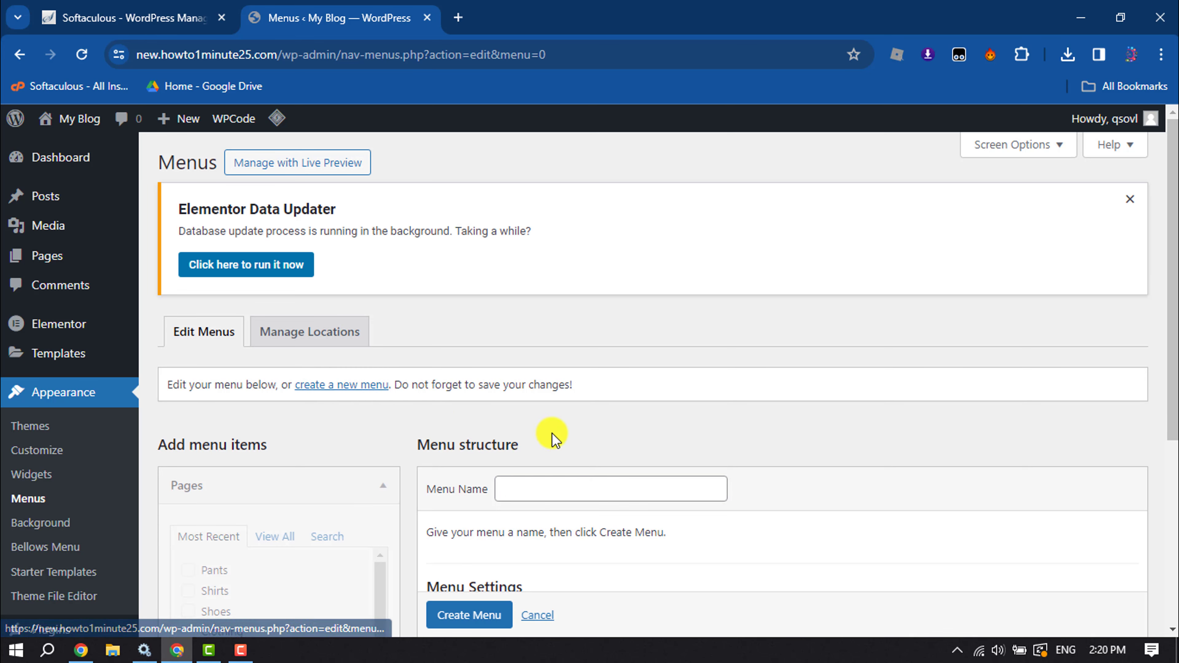
pyautogui.scroll(-2, 550, 436)
pyautogui.click(546, 404)
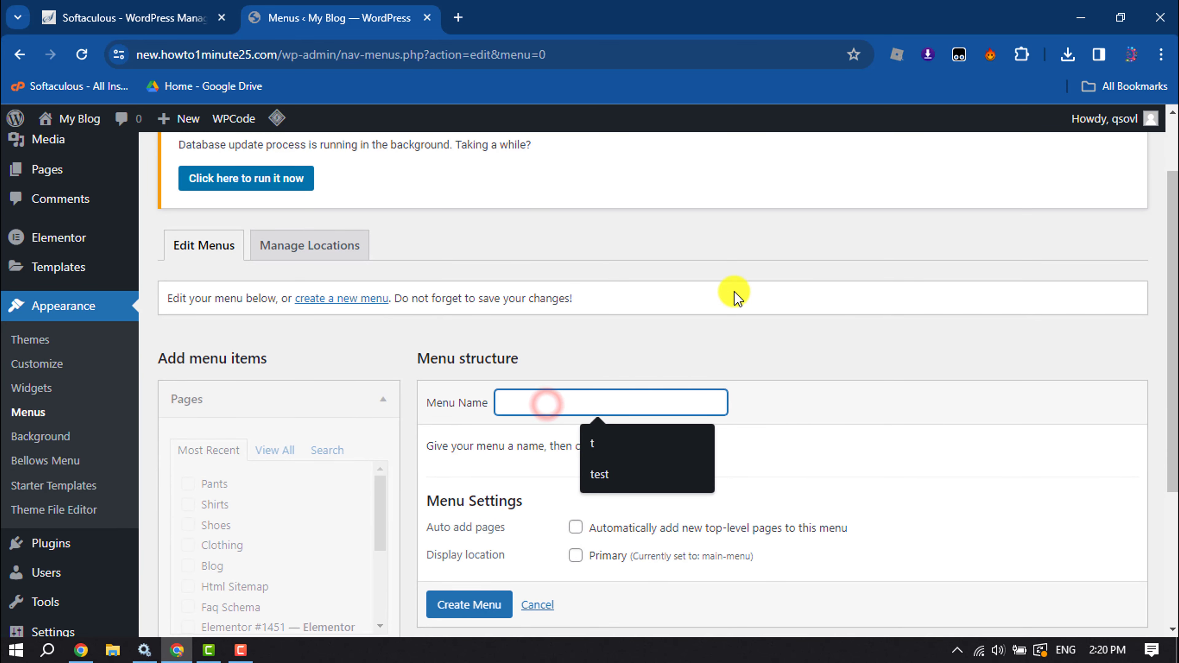
pyautogui.write('Collapsible Sidebar Menu')
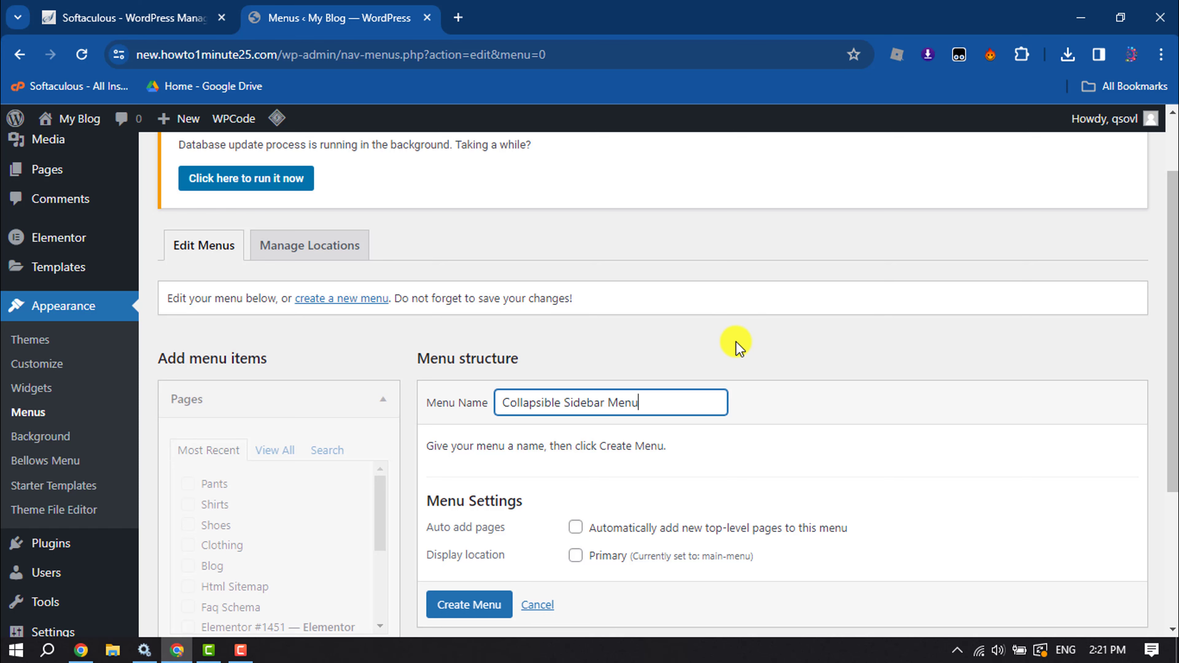
pyautogui.scroll(-2, 737, 346)
pyautogui.click(477, 524)
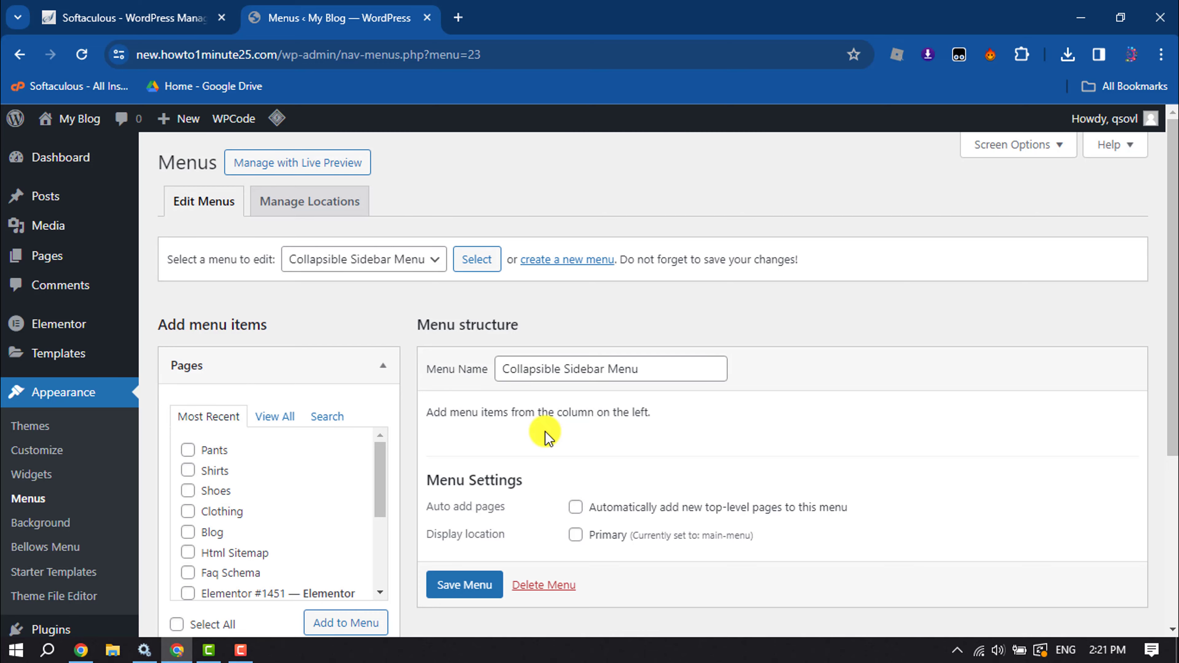
# Step: Add the pages Home, About, Blog, Clothing, Contact Us, Pants, Shirts and Shoes to the Collapsible Sidebar Menu
pyautogui.scroll(-4, 544, 432)
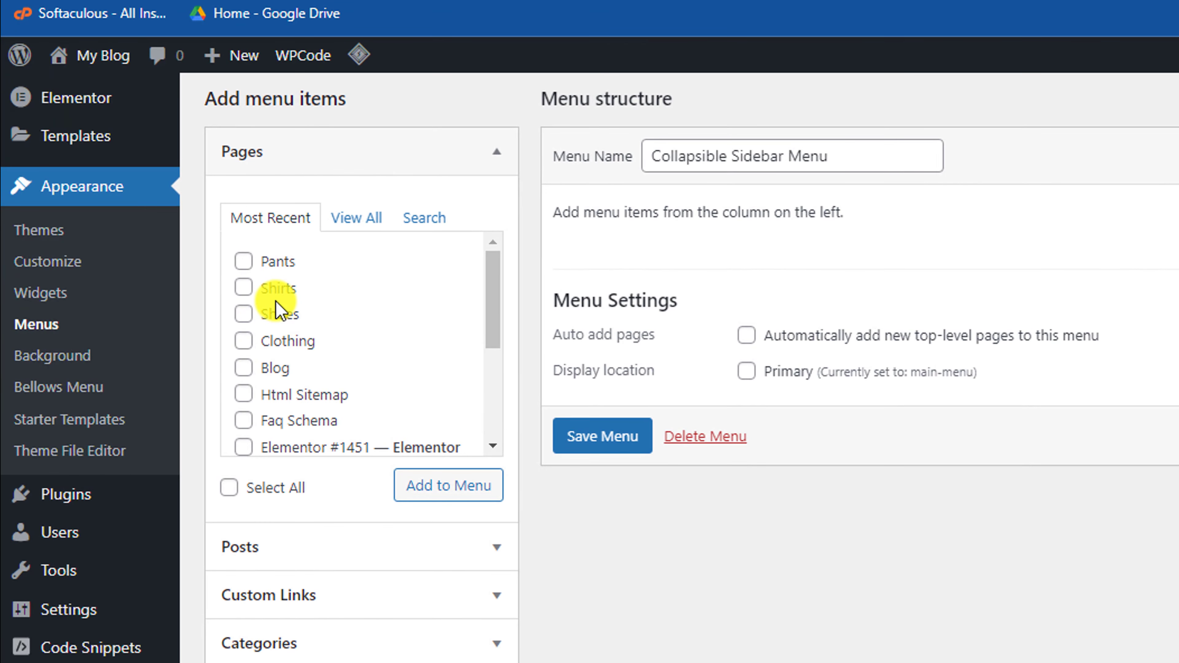
pyautogui.click(306, 229)
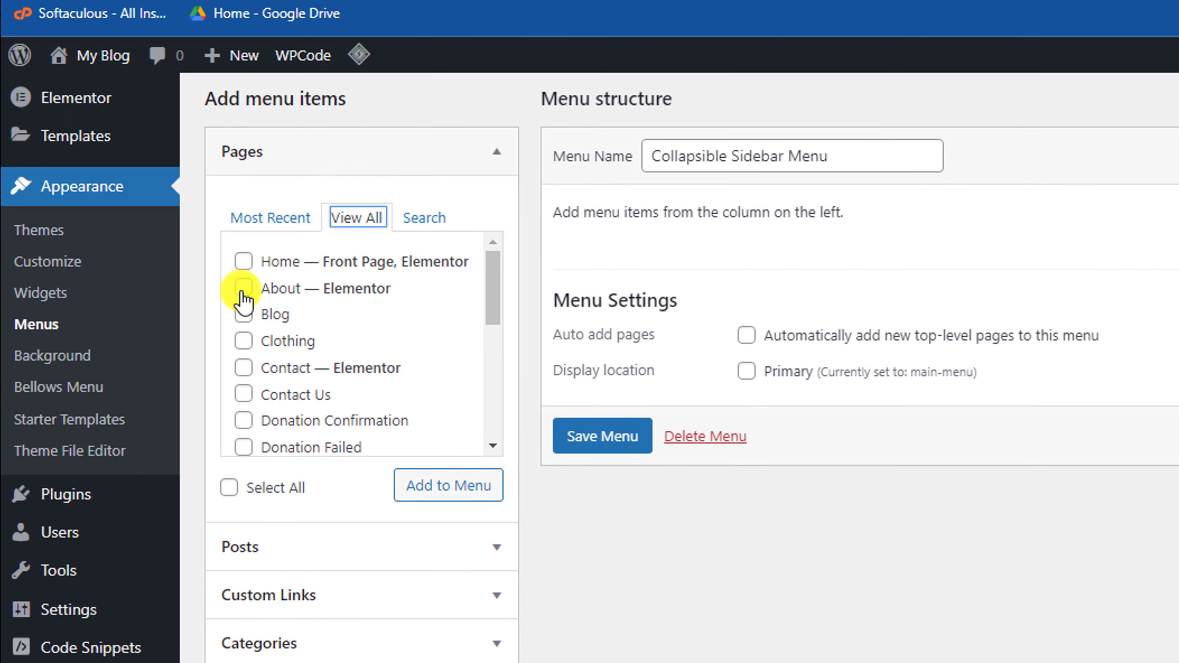
pyautogui.click(243, 261)
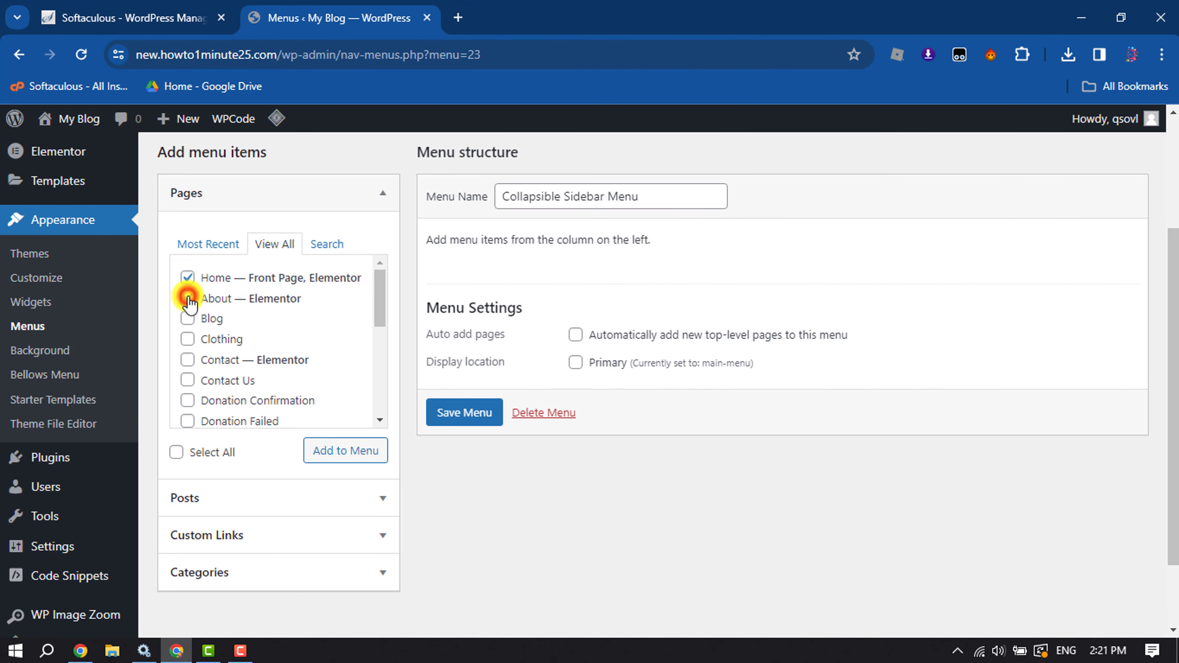
pyautogui.click(188, 318)
pyautogui.click(187, 341)
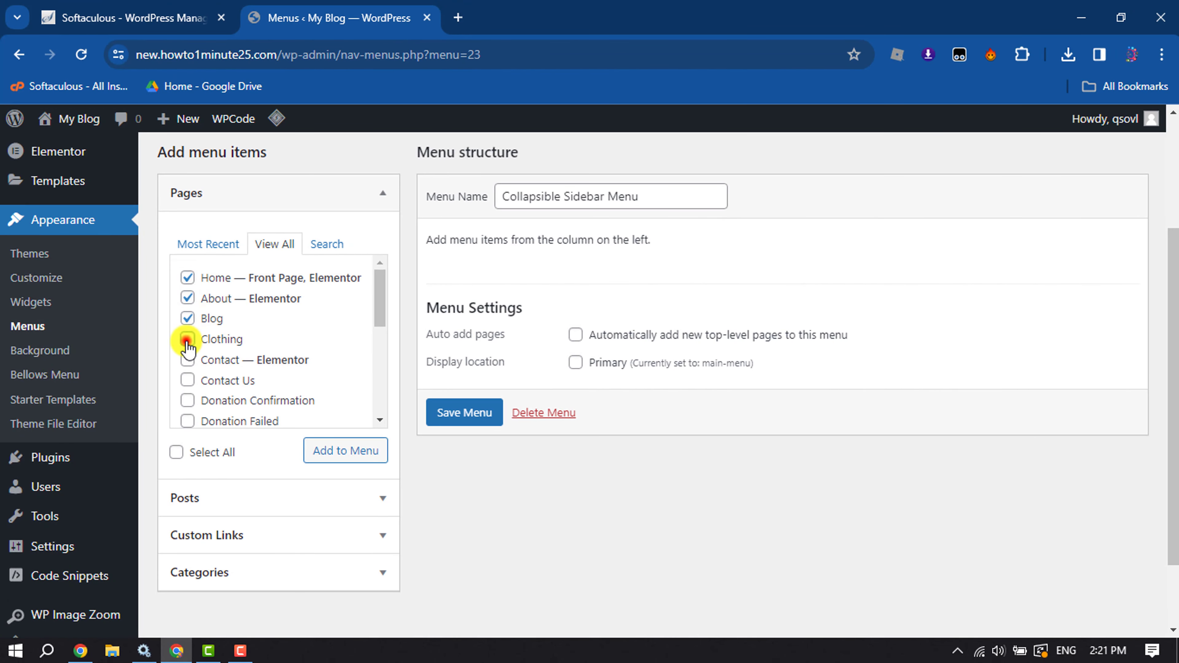
pyautogui.click(187, 380)
pyautogui.scroll(-5, 186, 379)
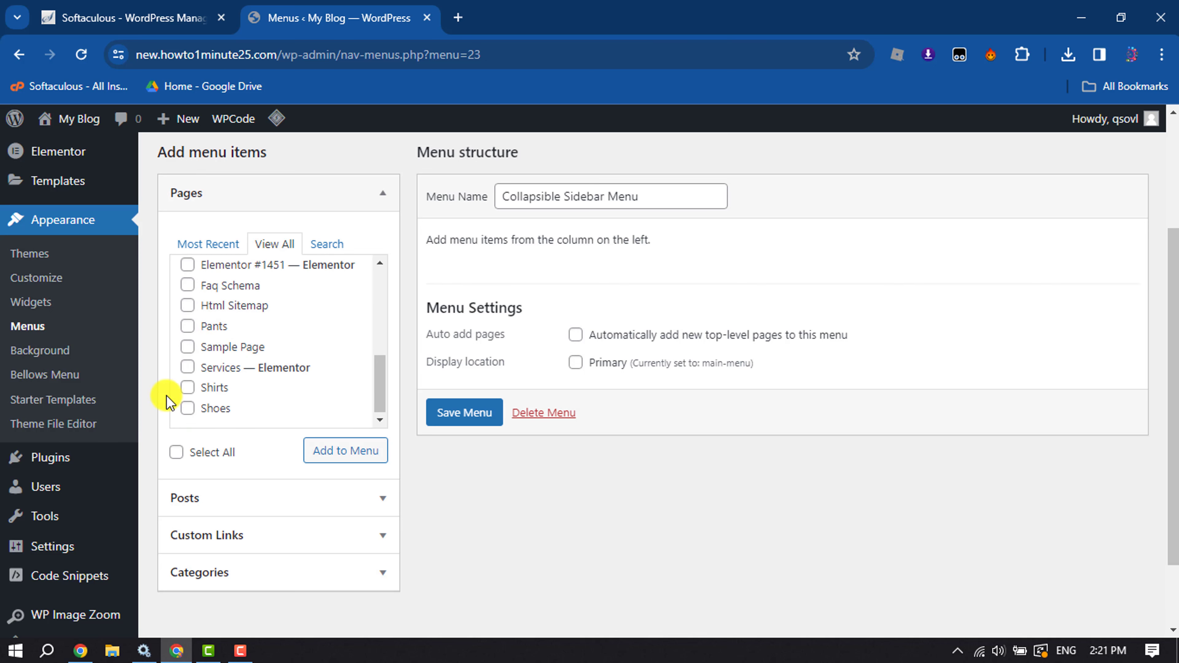
pyautogui.click(186, 327)
pyautogui.click(188, 387)
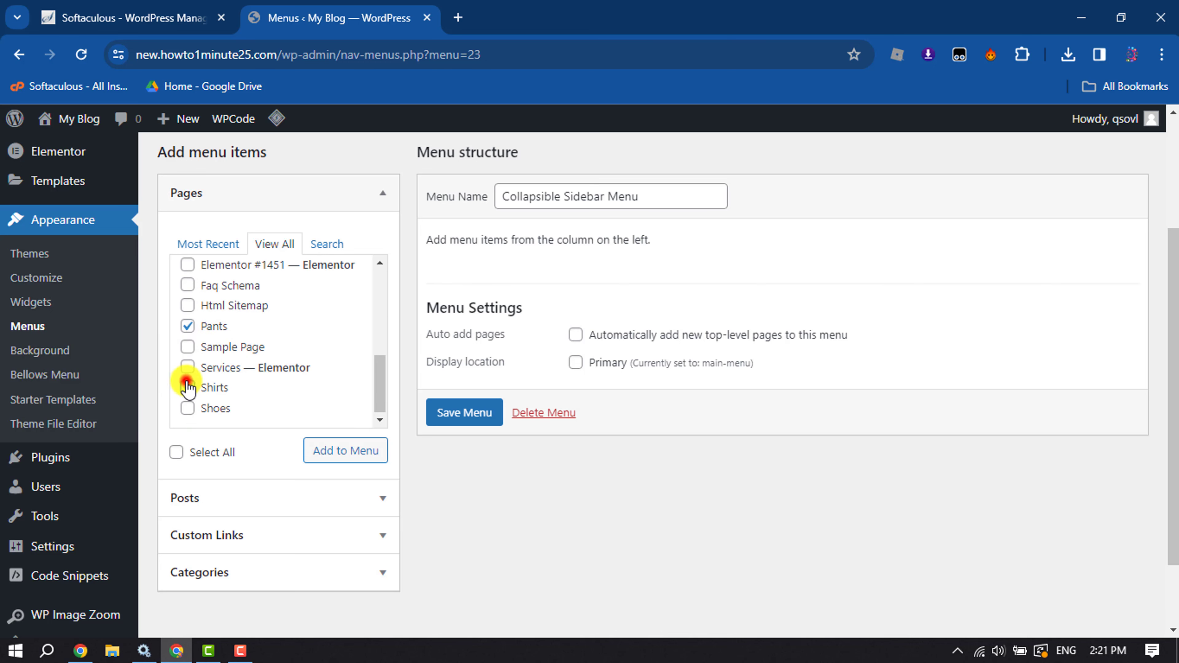
pyautogui.click(187, 408)
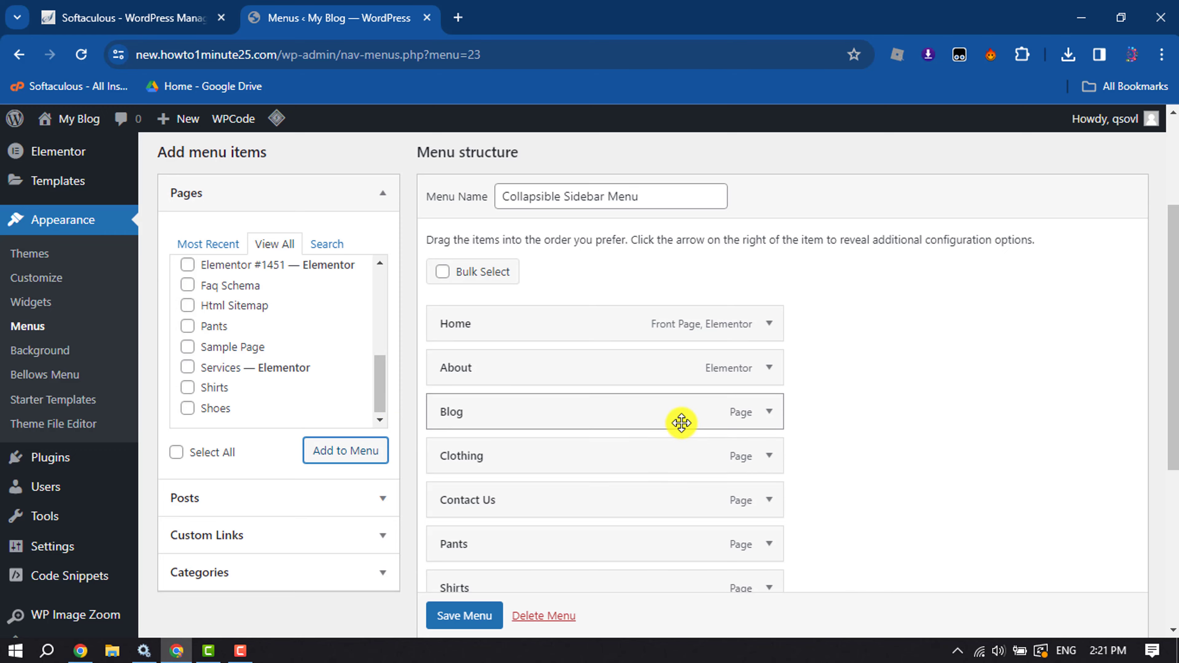
# Step: Add the posts "How do I connect my Xbox controller to PC?", "How to create MCQ in WordPress" and "Hello world!" to the menu
pyautogui.scroll(-3, 680, 423)
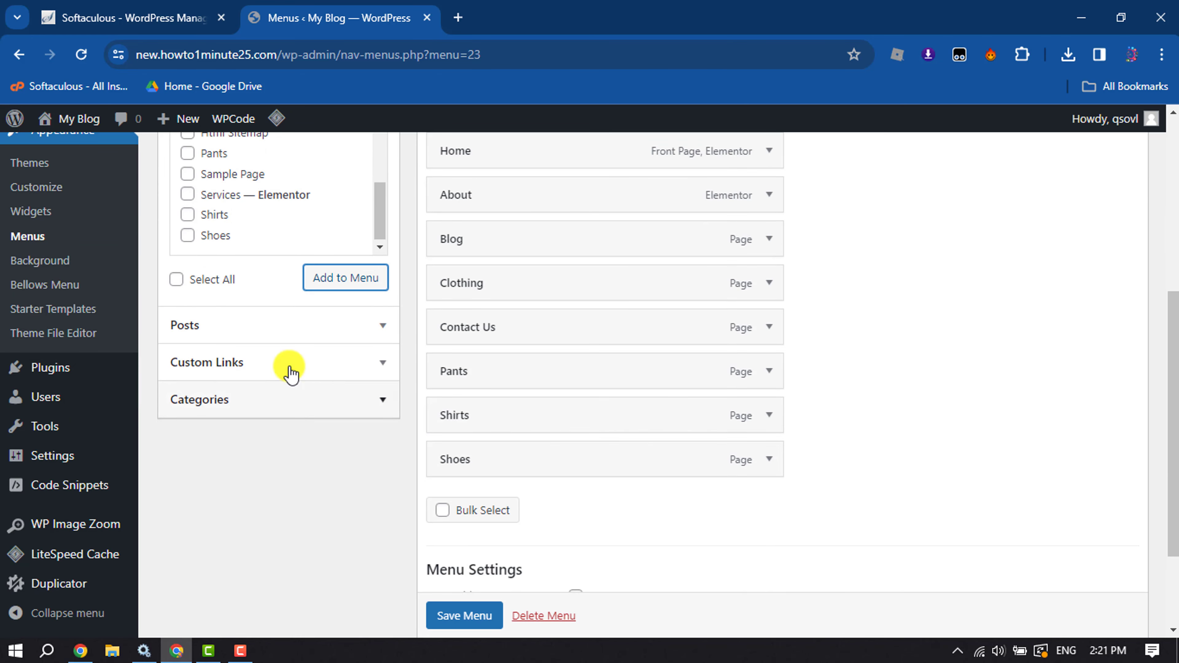
pyautogui.click(263, 327)
pyautogui.scroll(2, 265, 332)
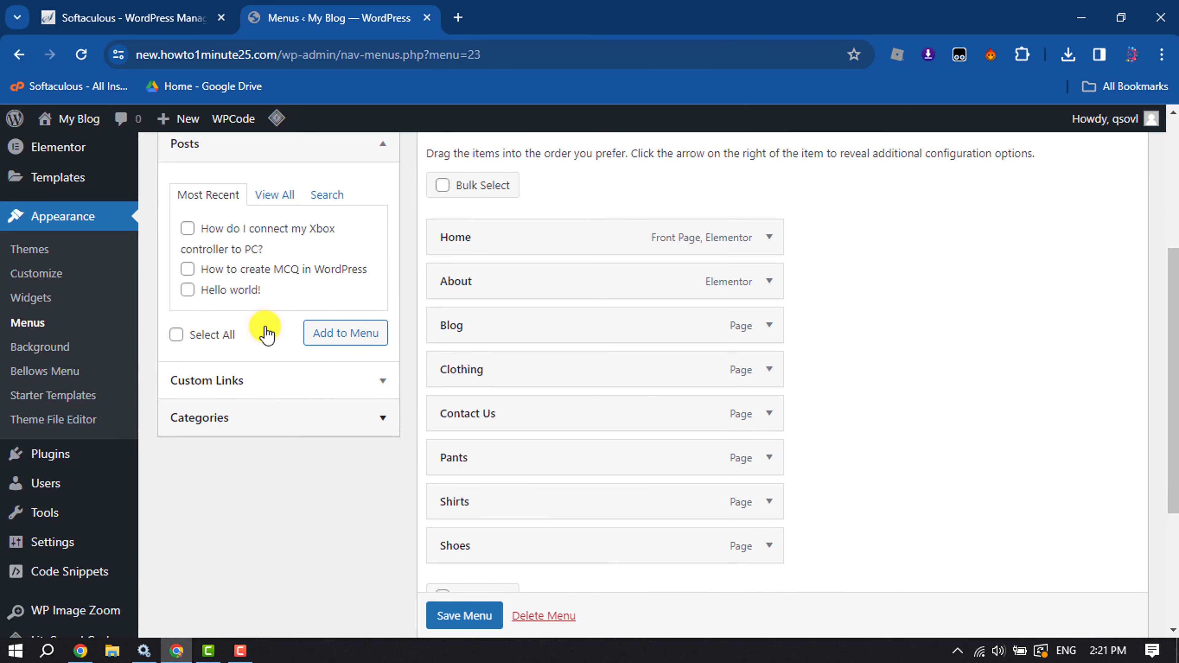
pyautogui.click(187, 228)
pyautogui.click(188, 268)
pyautogui.click(190, 291)
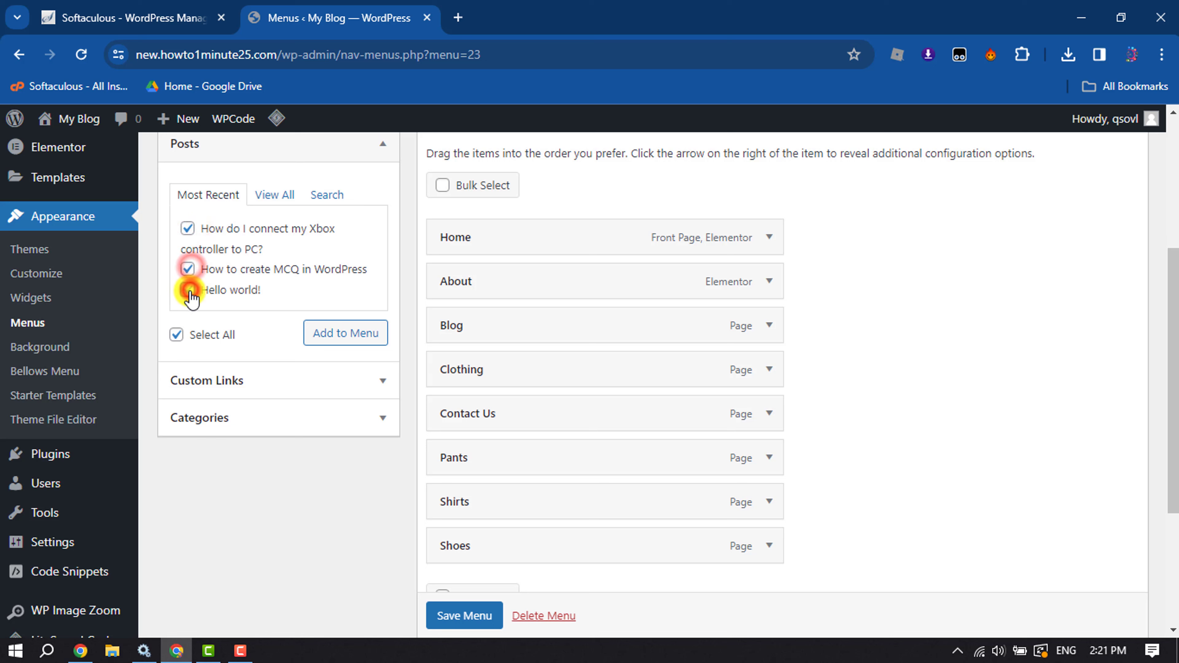
pyautogui.click(349, 335)
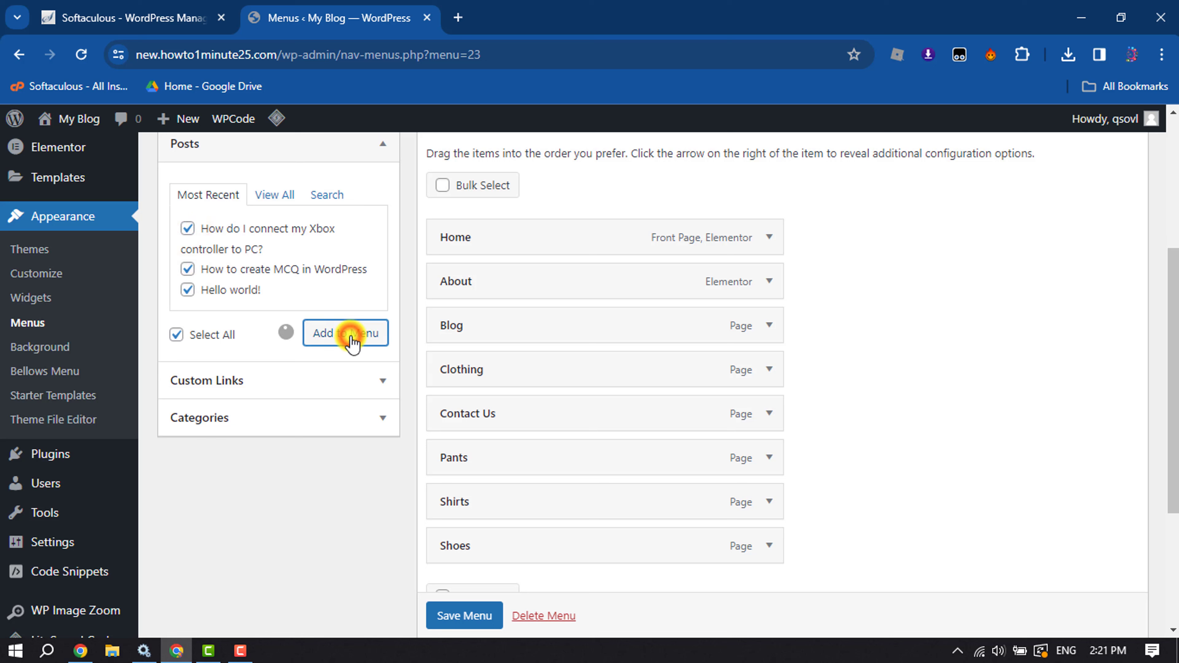
# Step: Move the Clothing item directly below Home, ahead of About, in the menu structure
pyautogui.scroll(-4, 709, 408)
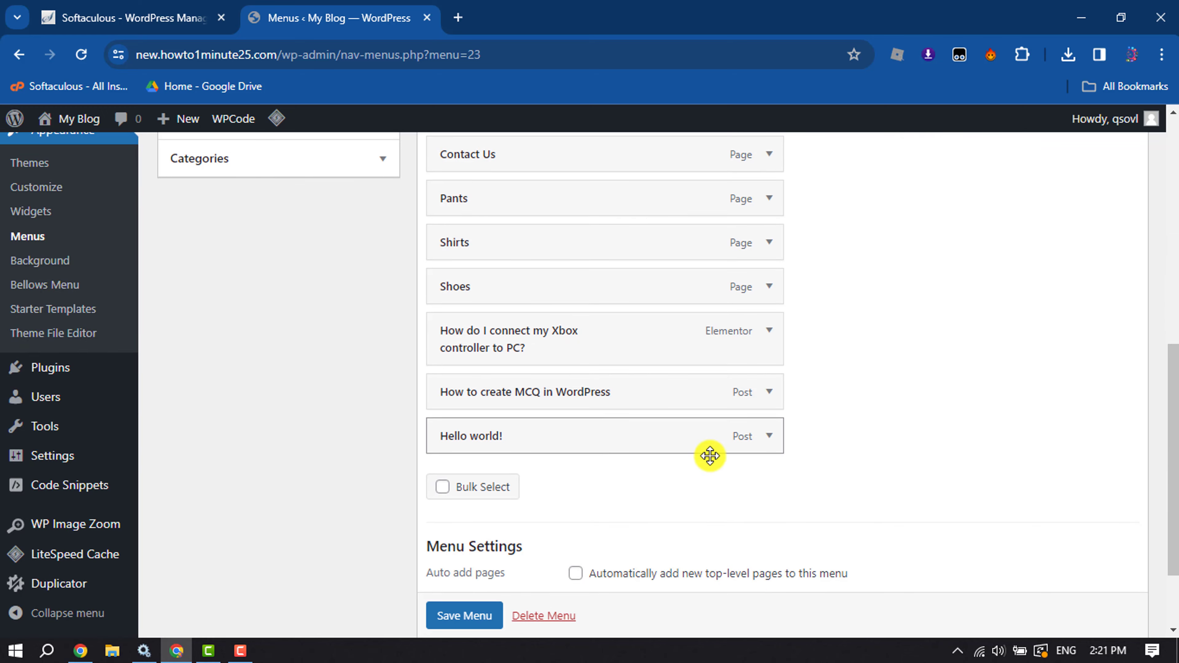
pyautogui.scroll(5, 710, 458)
pyautogui.scroll(-5, 710, 456)
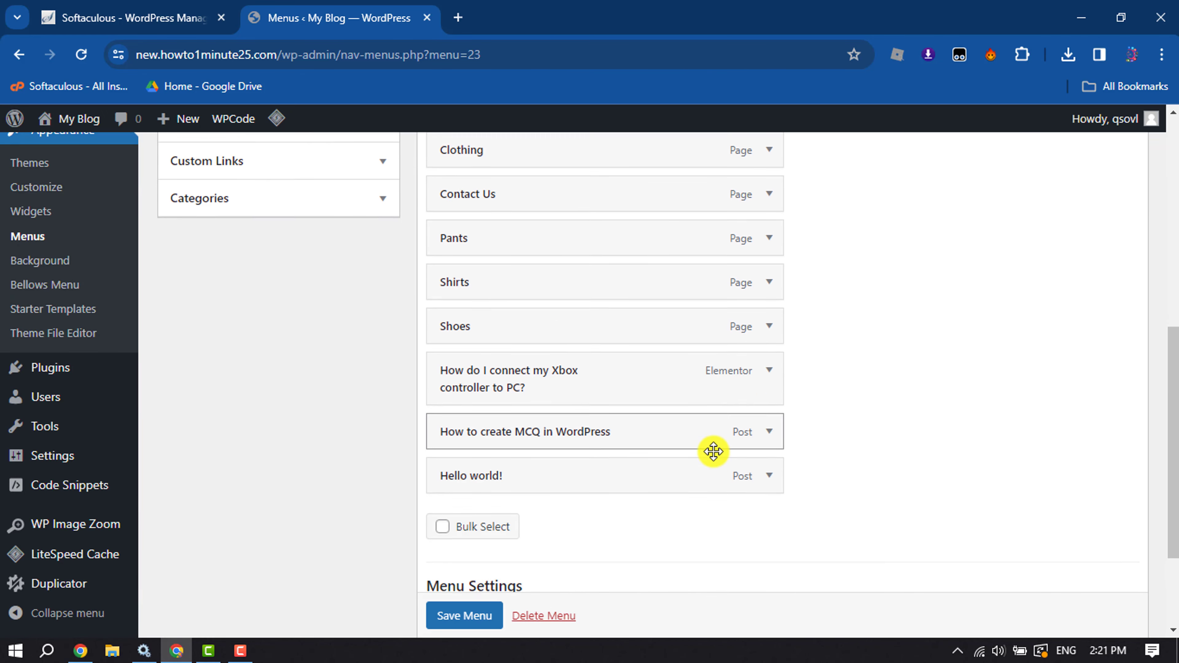
pyautogui.scroll(5, 781, 411)
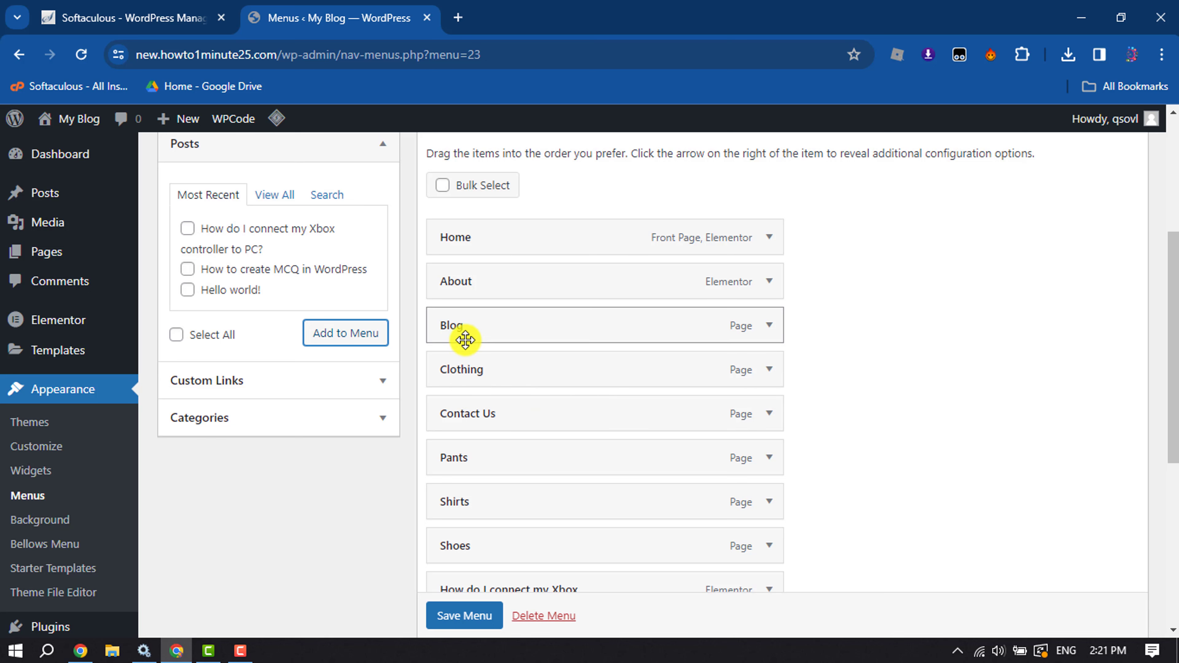
pyautogui.moveTo(461, 371); pyautogui.dragTo(460, 323)
pyautogui.moveTo(478, 371); pyautogui.dragTo(454, 292)
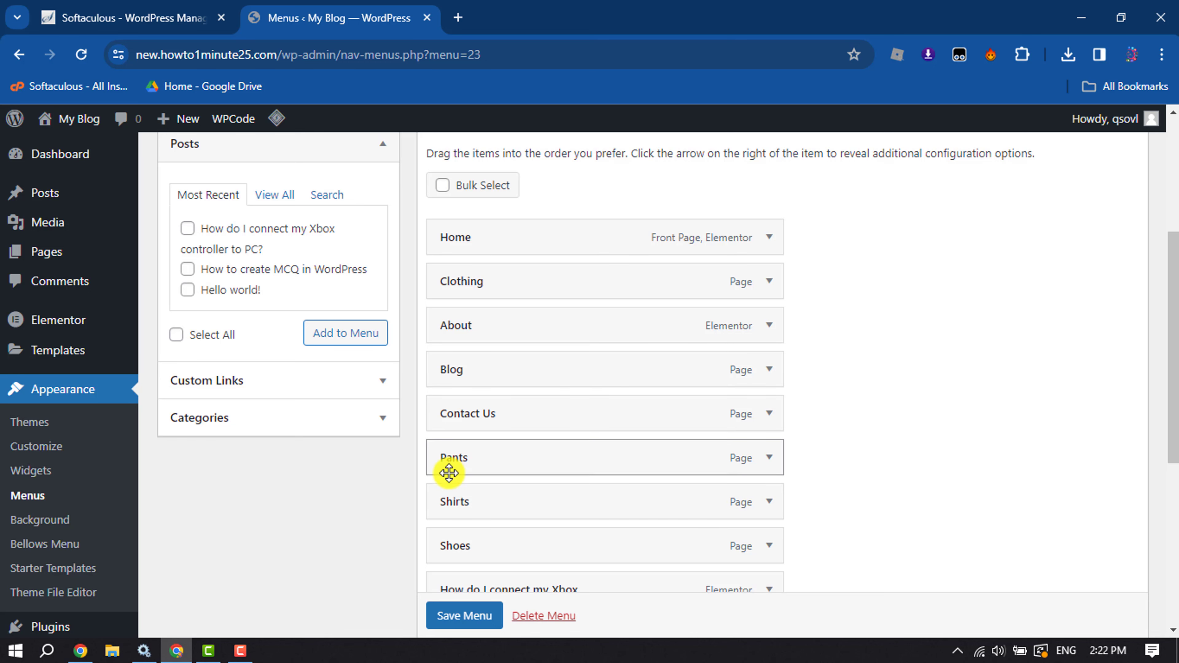
# Step: Nest Pants, Shirts and Shoes, in that order, as sub items under Clothing
pyautogui.moveTo(439, 458); pyautogui.dragTo(474, 326)
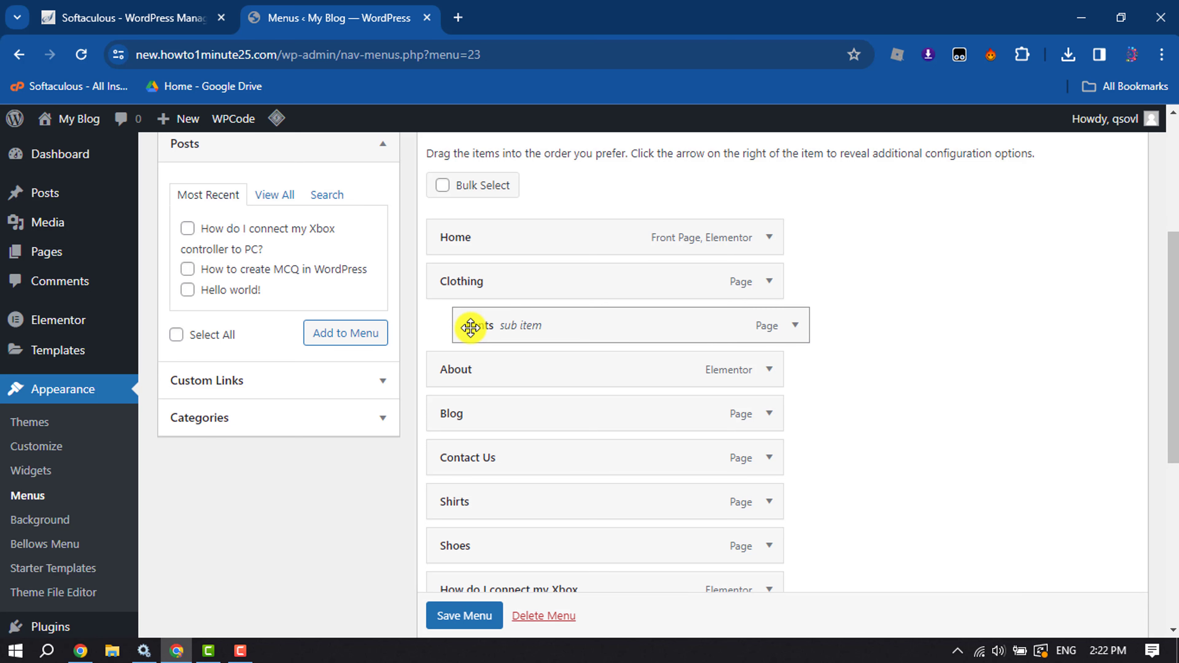
pyautogui.moveTo(450, 500); pyautogui.dragTo(478, 373)
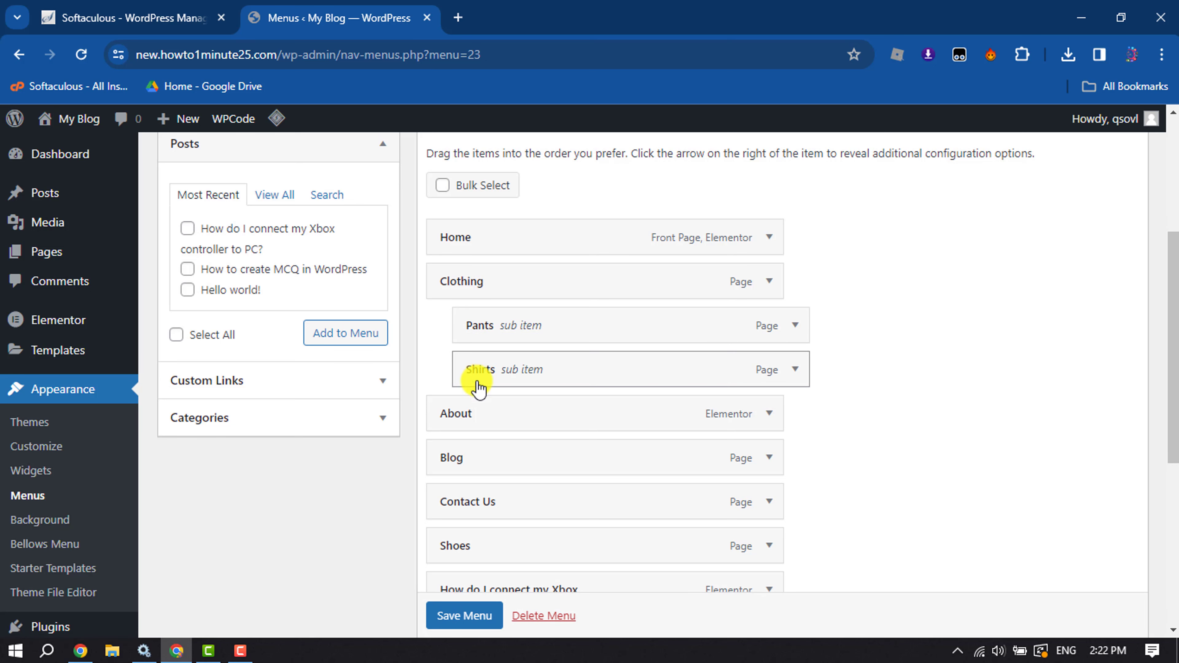
pyautogui.moveTo(448, 543); pyautogui.dragTo(473, 423)
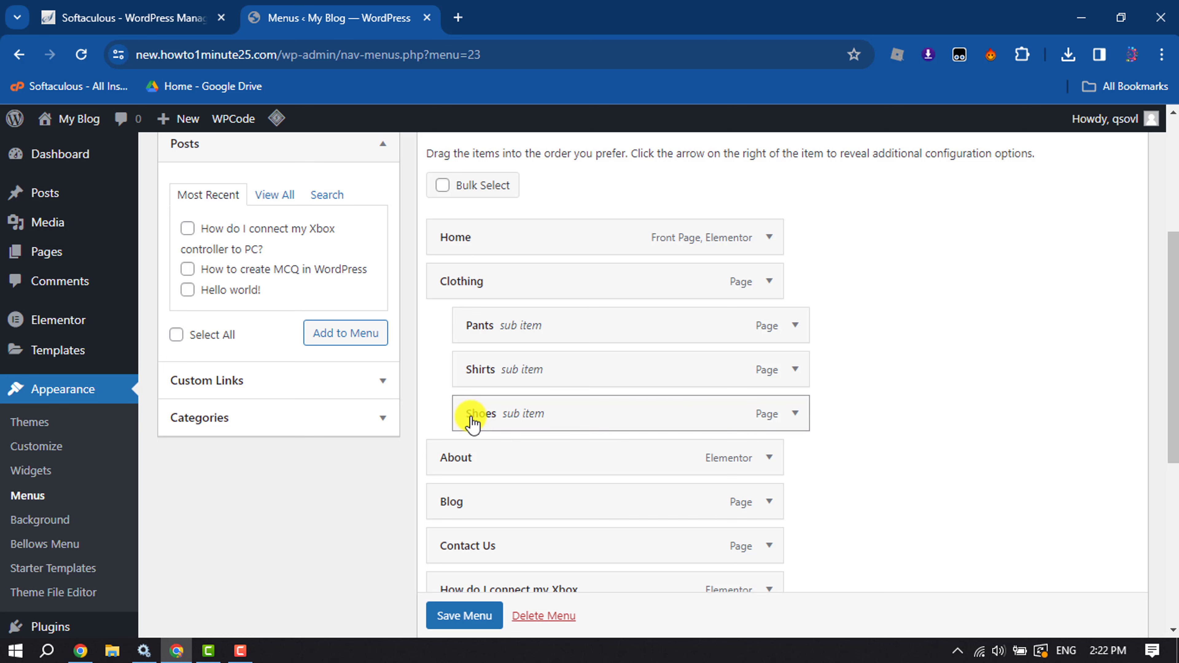
# Step: Nest the Xbox controller, MCQ in WordPress and Hello world! posts, in that order, as sub items under Blog
pyautogui.scroll(-3, 473, 423)
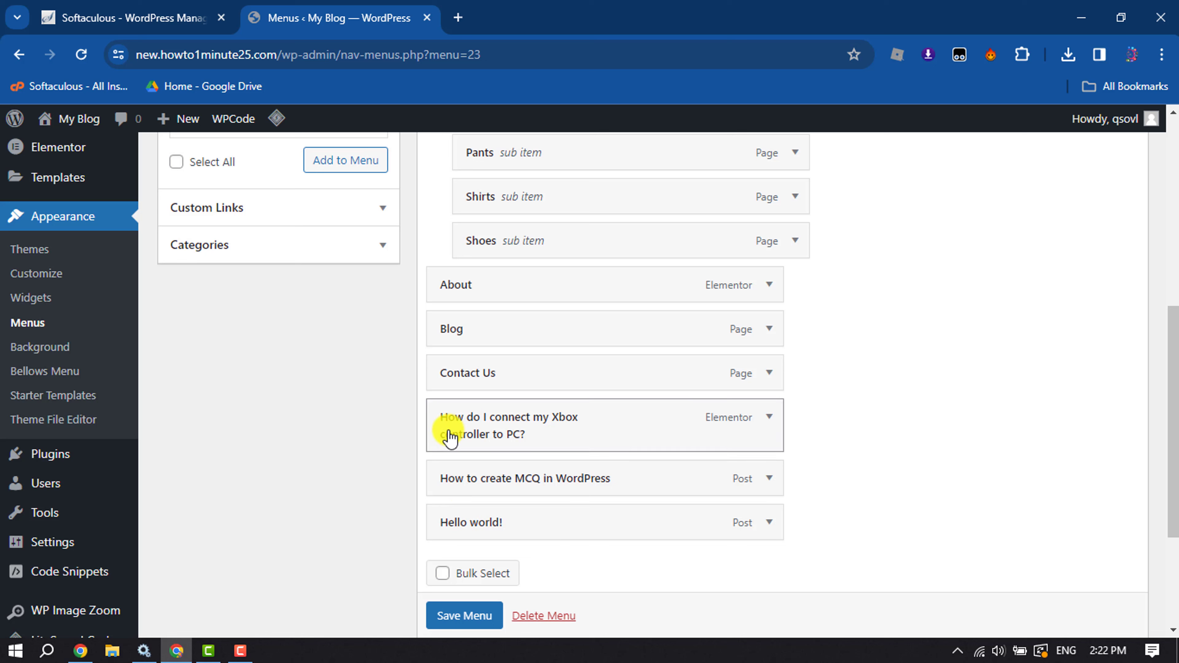
pyautogui.moveTo(449, 434); pyautogui.dragTo(464, 377)
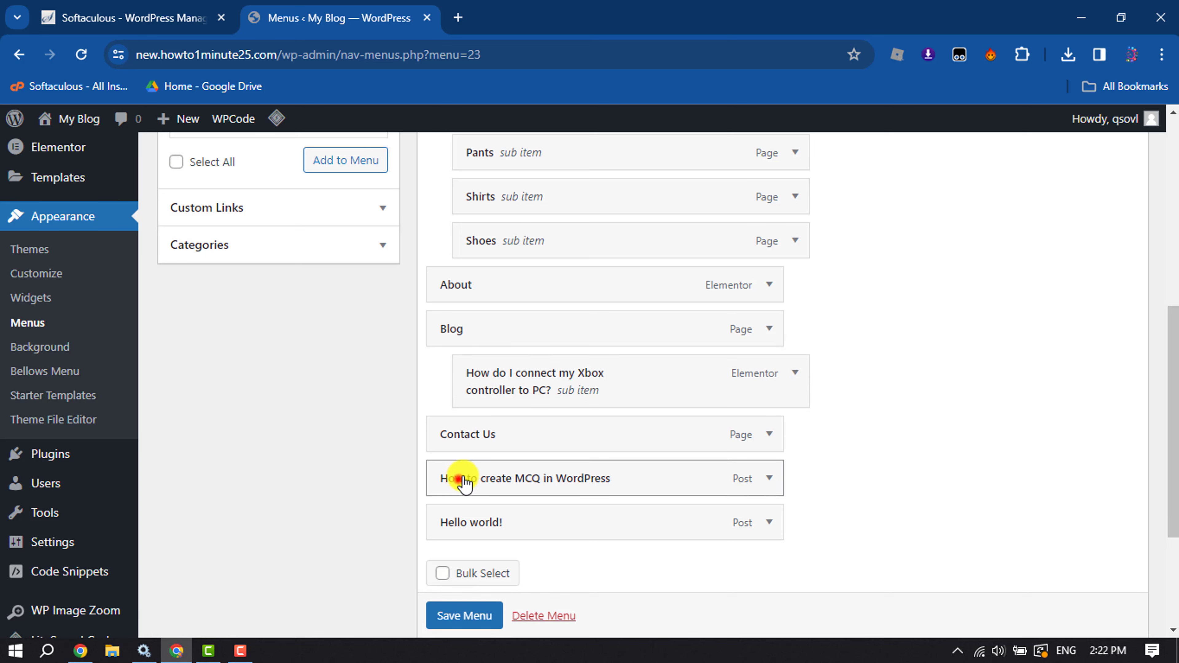
pyautogui.moveTo(458, 478); pyautogui.dragTo(487, 443)
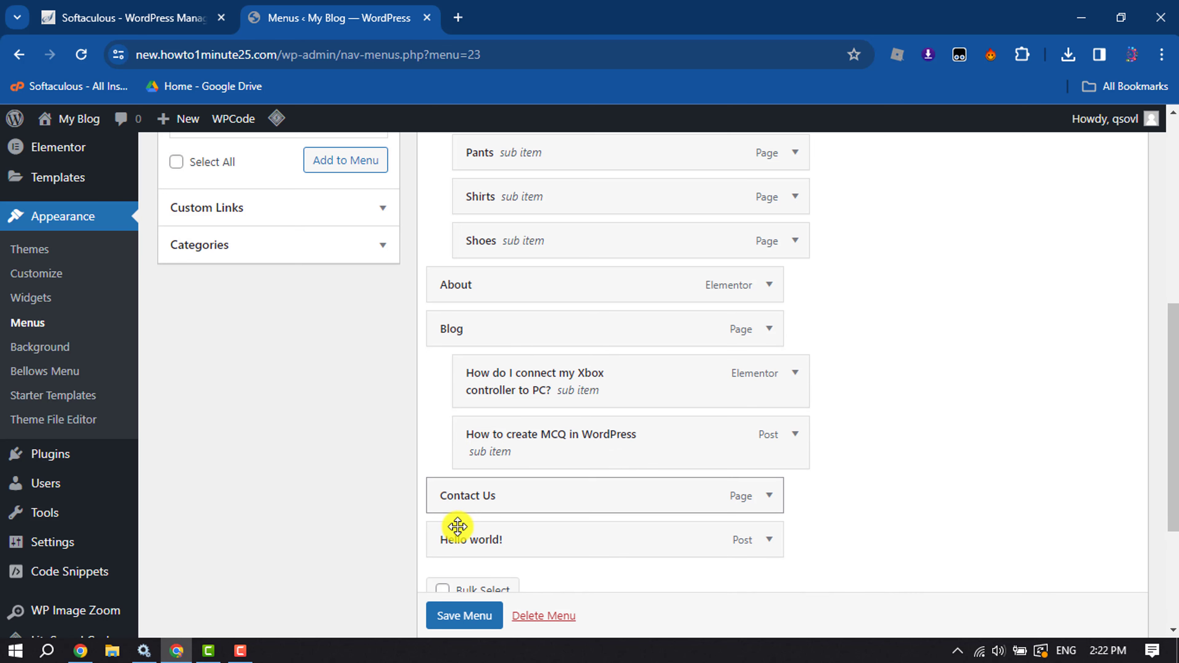
pyautogui.moveTo(461, 544); pyautogui.dragTo(476, 497)
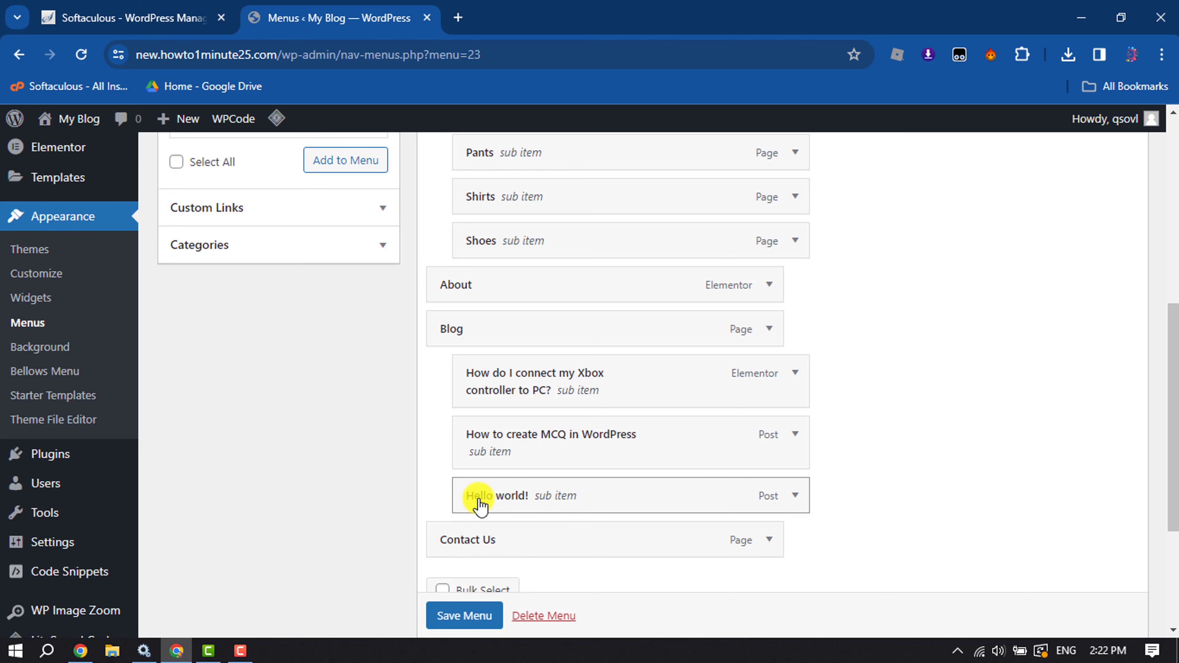
pyautogui.scroll(5, 513, 495)
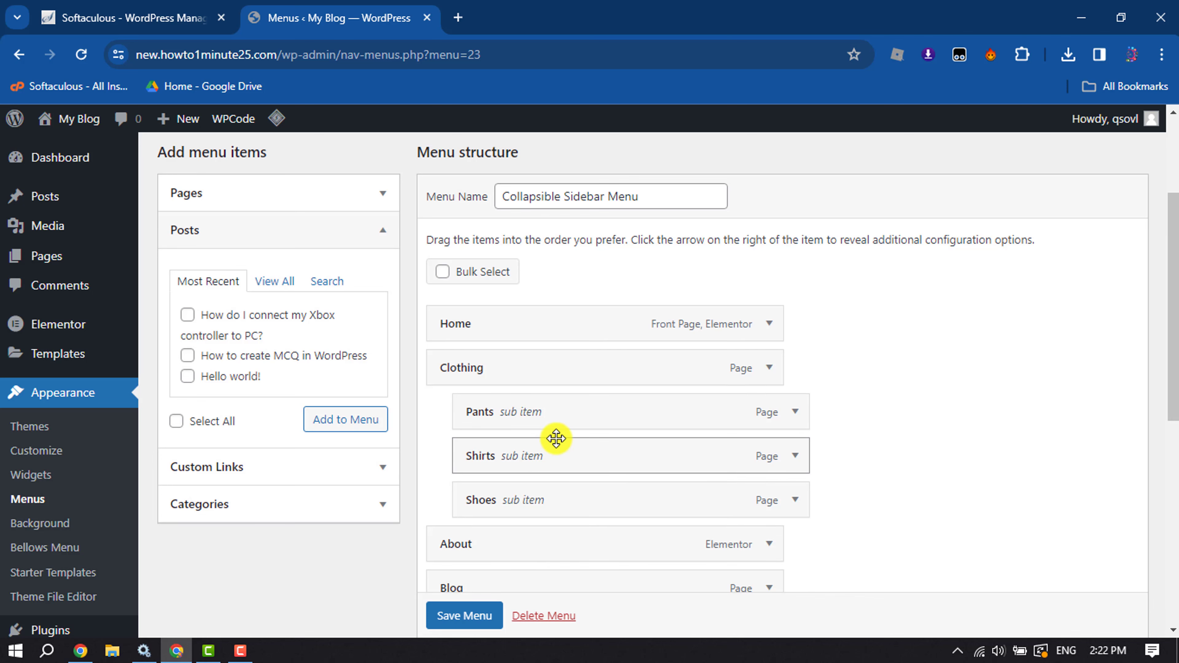
pyautogui.scroll(-1, 556, 439)
pyautogui.scroll(-3, 556, 439)
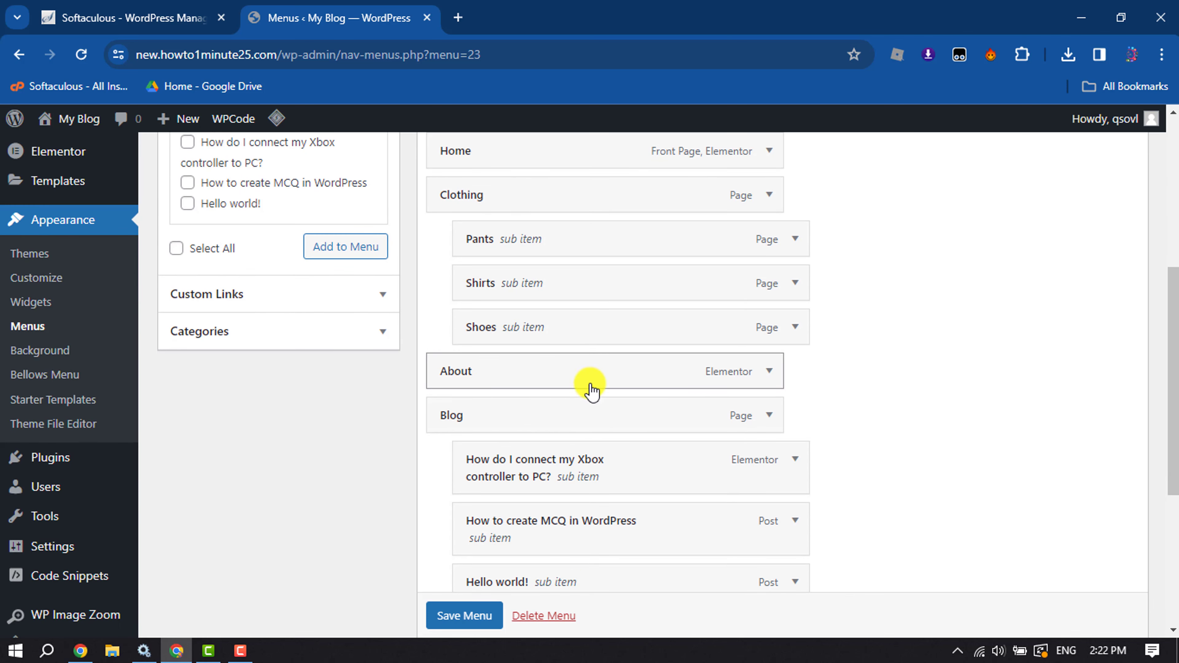
# Step: Save the Collapsible Sidebar Menu with its nested Clothing and Blog items
pyautogui.scroll(-2, 455, 404)
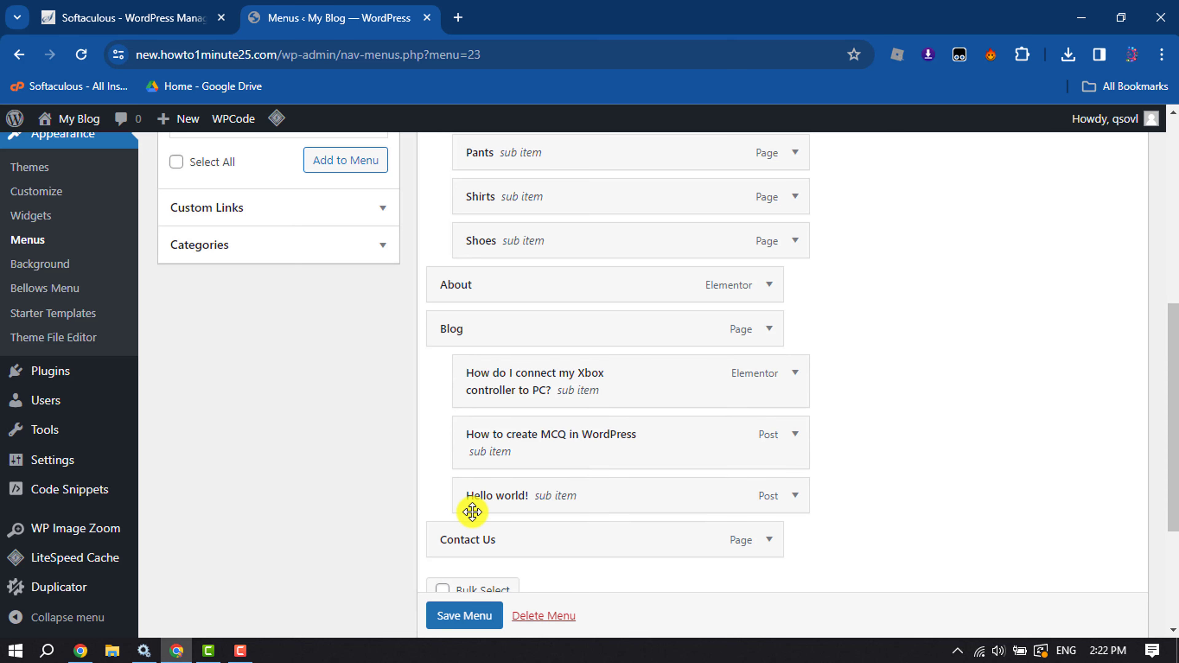
pyautogui.scroll(-3, 471, 511)
pyautogui.scroll(-2, 599, 453)
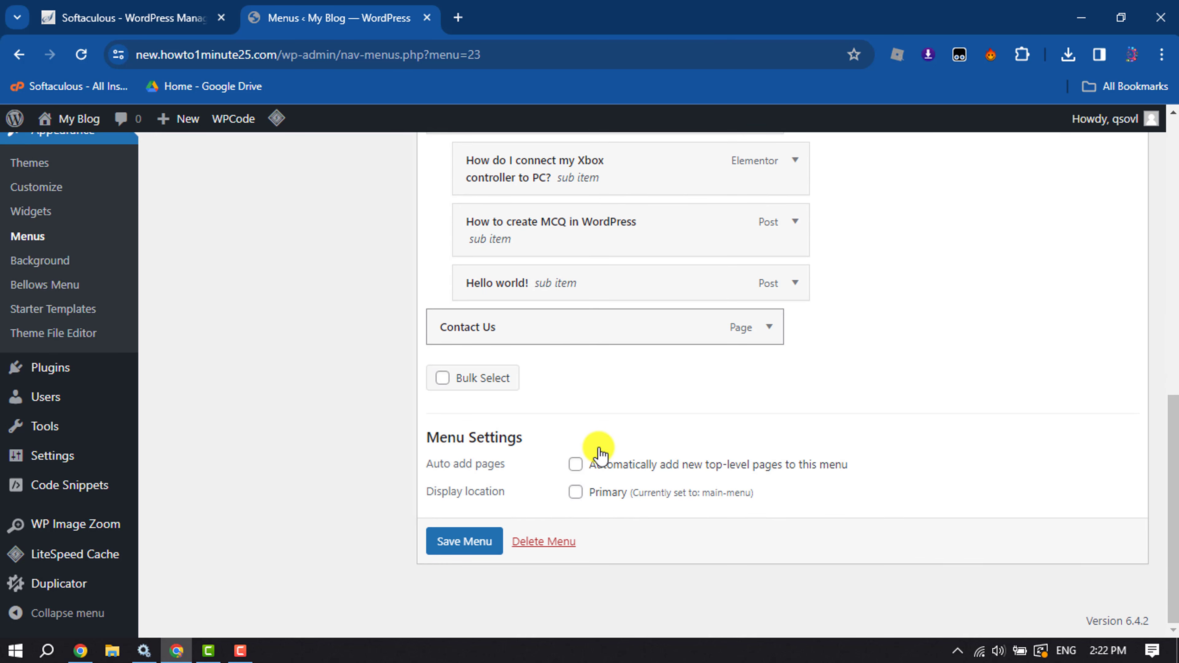
pyautogui.click(470, 543)
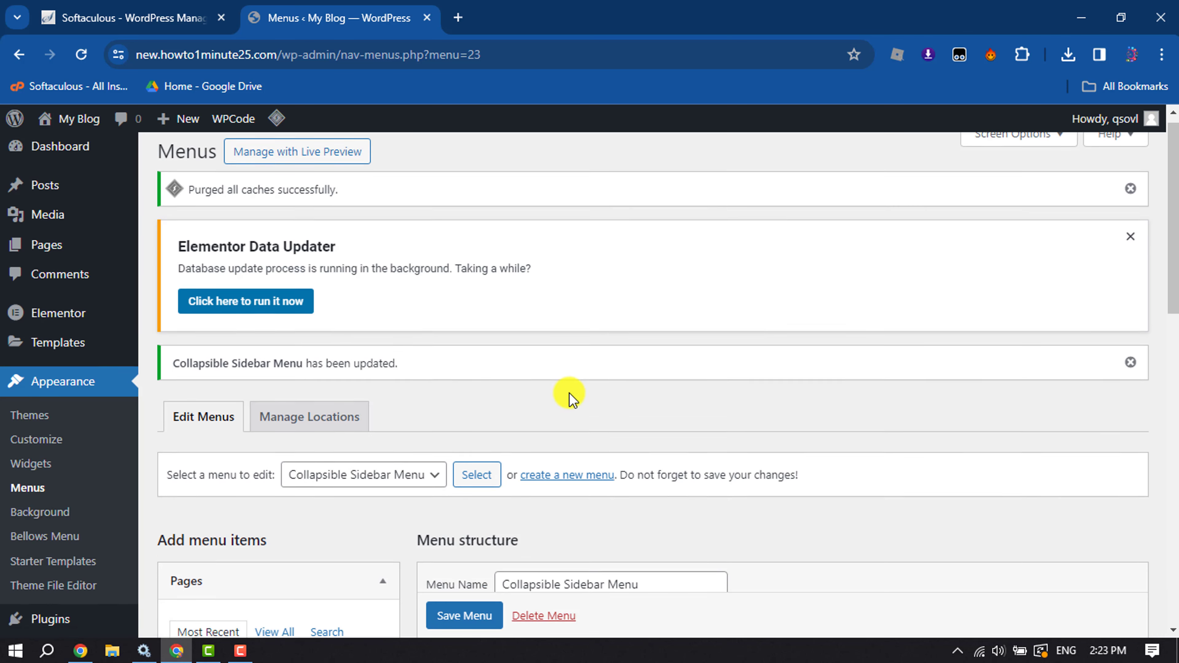
# Step: In the Bellows Menu main configuration, choose Collapsible Sidebar Menu as the specific menu to integrate and copy its generated shortcode
pyautogui.scroll(-3, 568, 395)
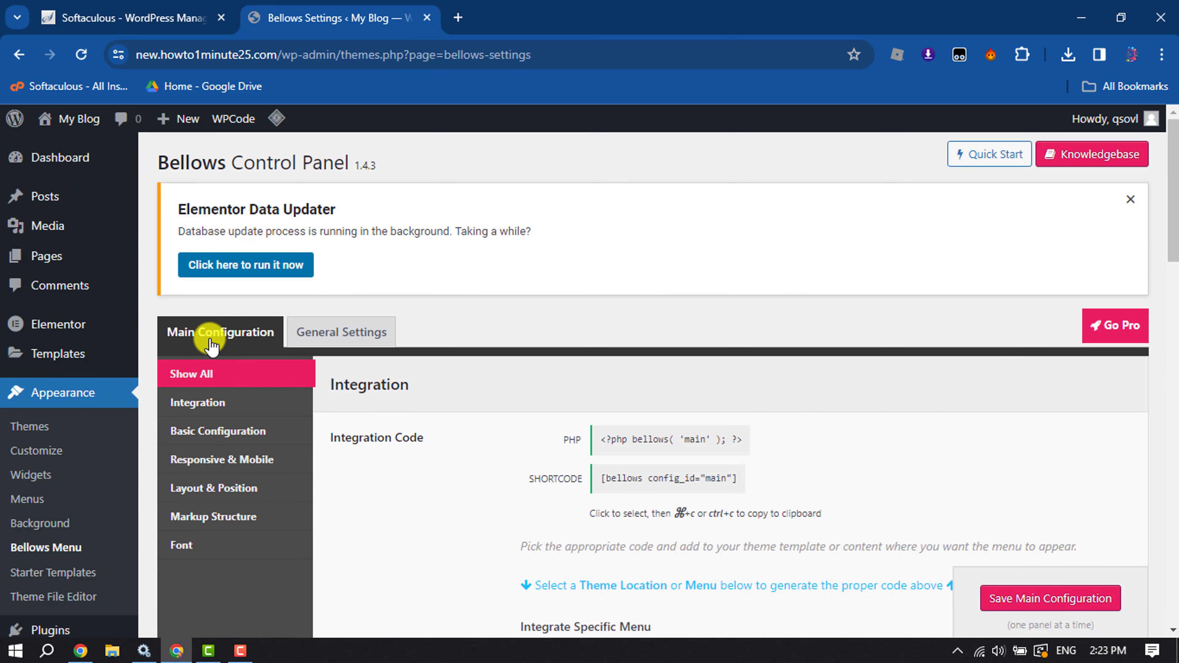
pyautogui.scroll(-5, 610, 432)
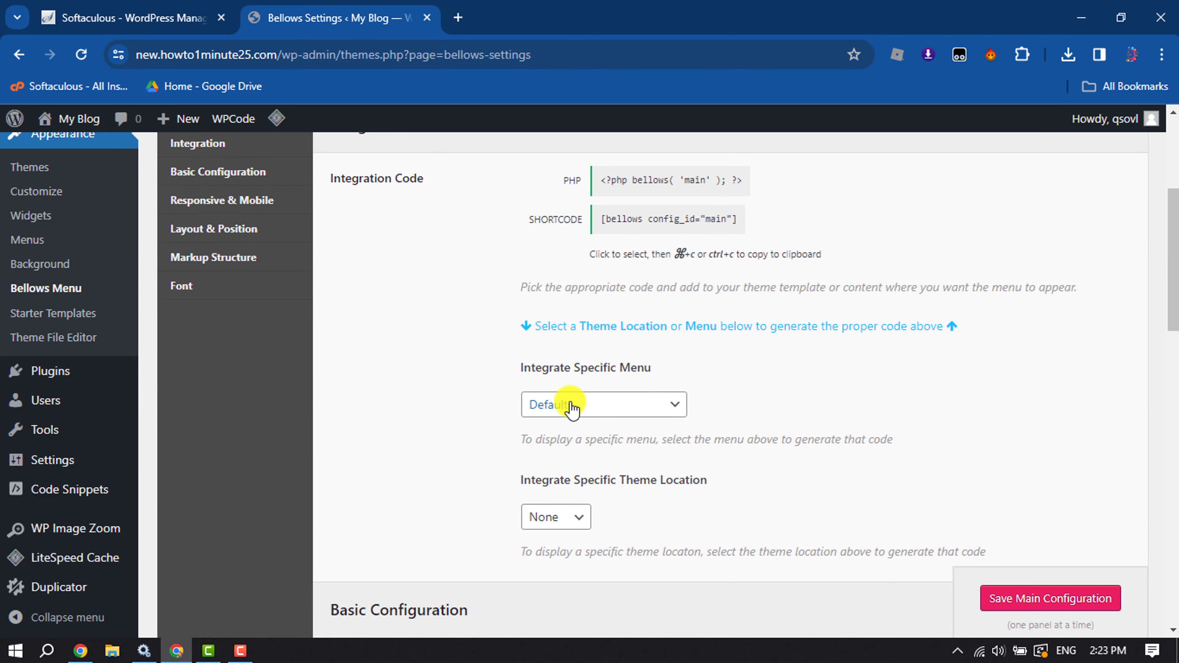
pyautogui.click(570, 405)
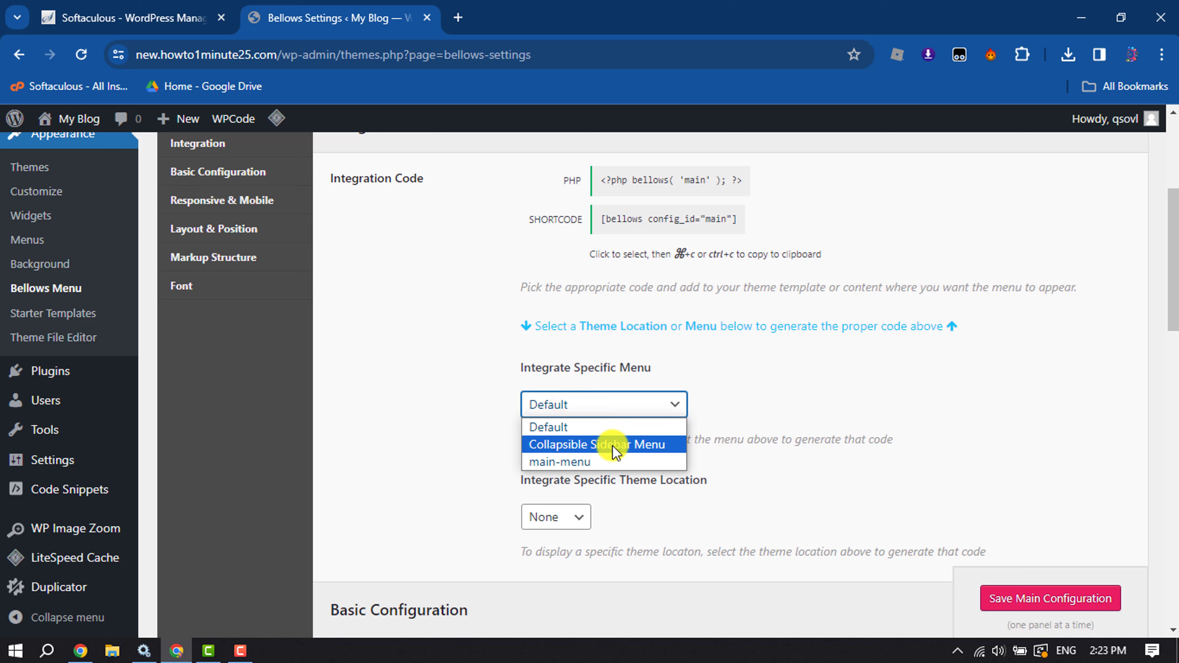
pyautogui.click(636, 445)
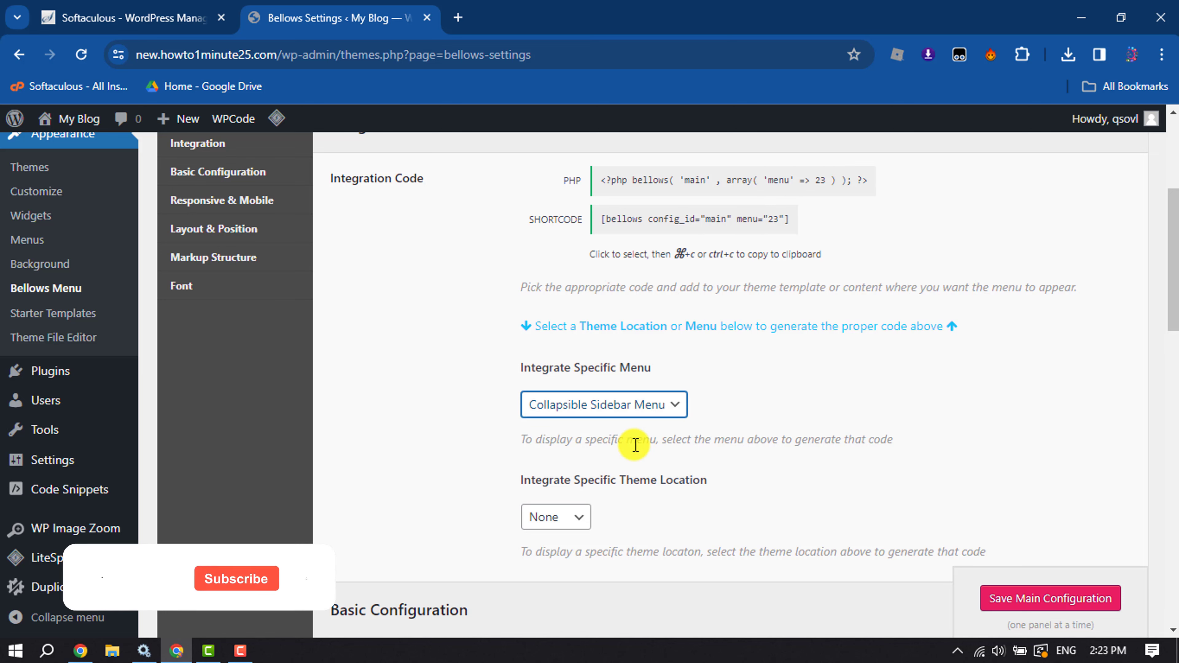
pyautogui.scroll(2, 664, 406)
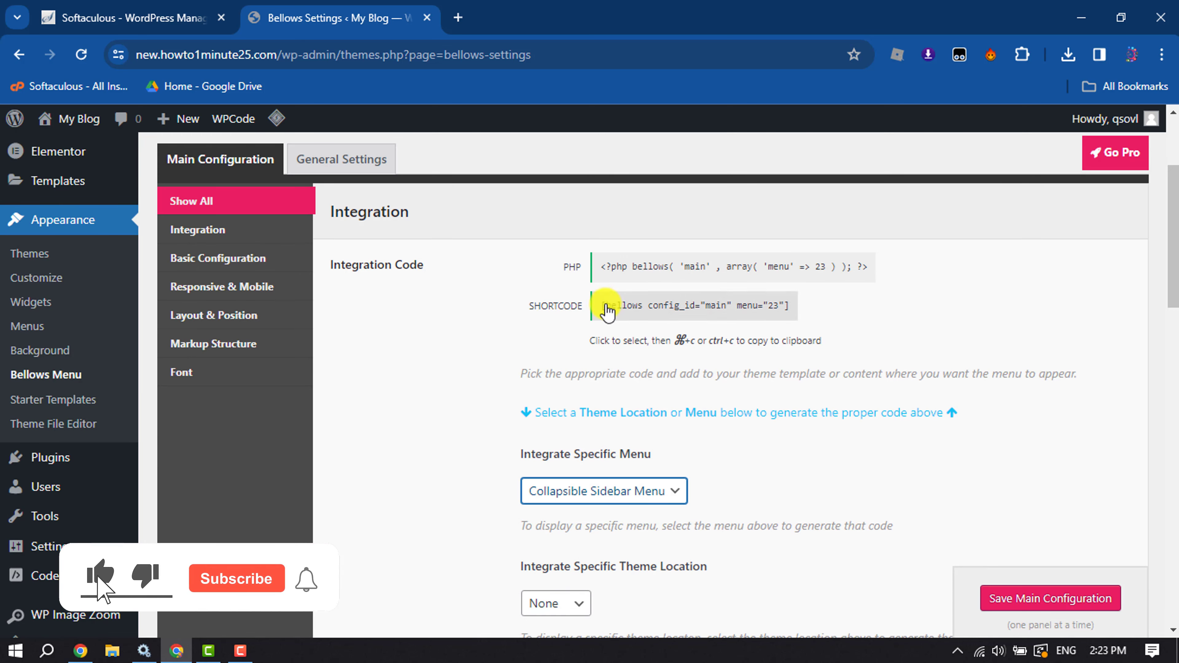
pyautogui.click(698, 309)
pyautogui.hotkey('ctrl', 'c')
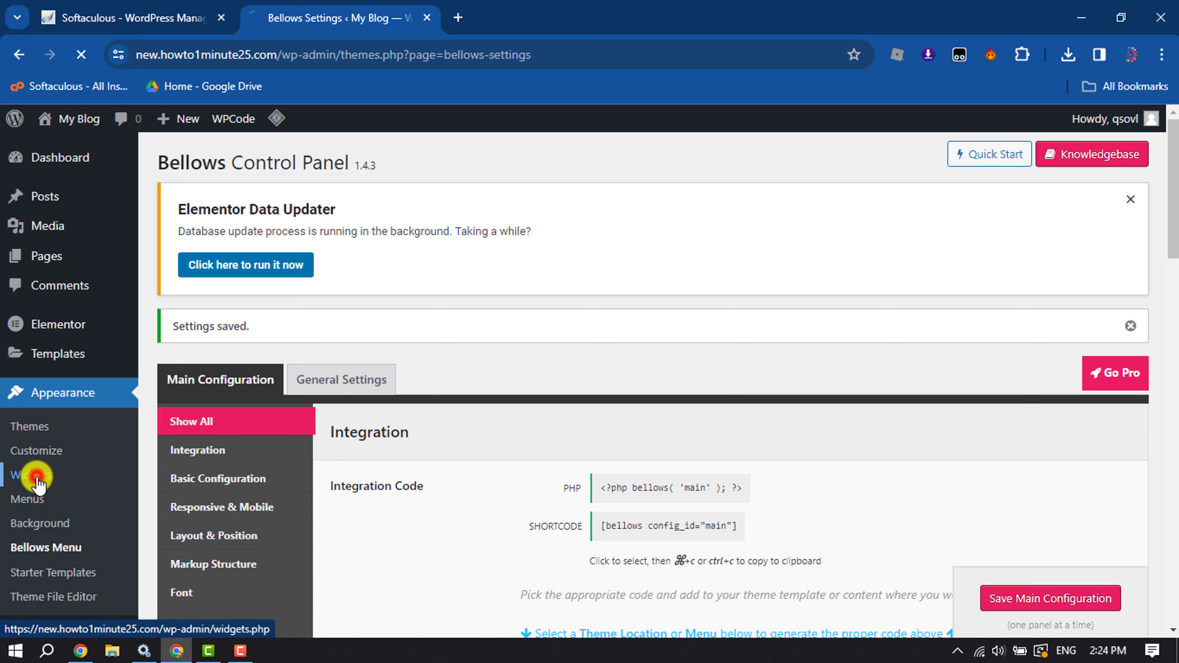
# Step: Add a Shortcode block below Categories in the Sidebar widget area
pyautogui.scroll(-5, 486, 420)
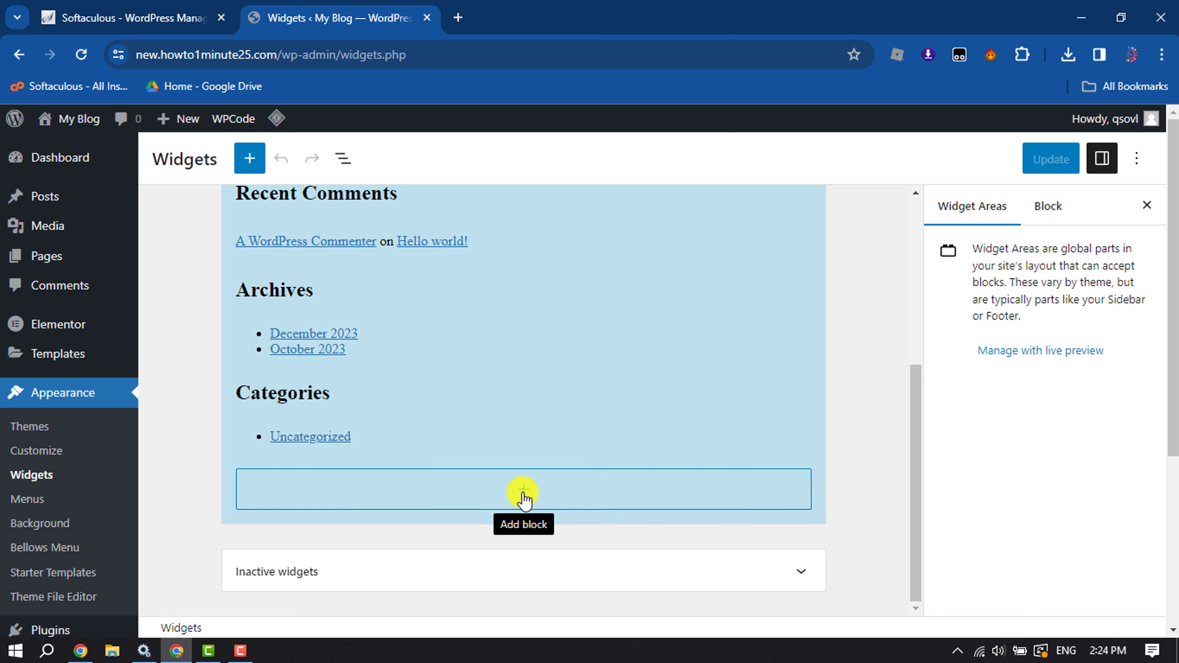
pyautogui.click(524, 492)
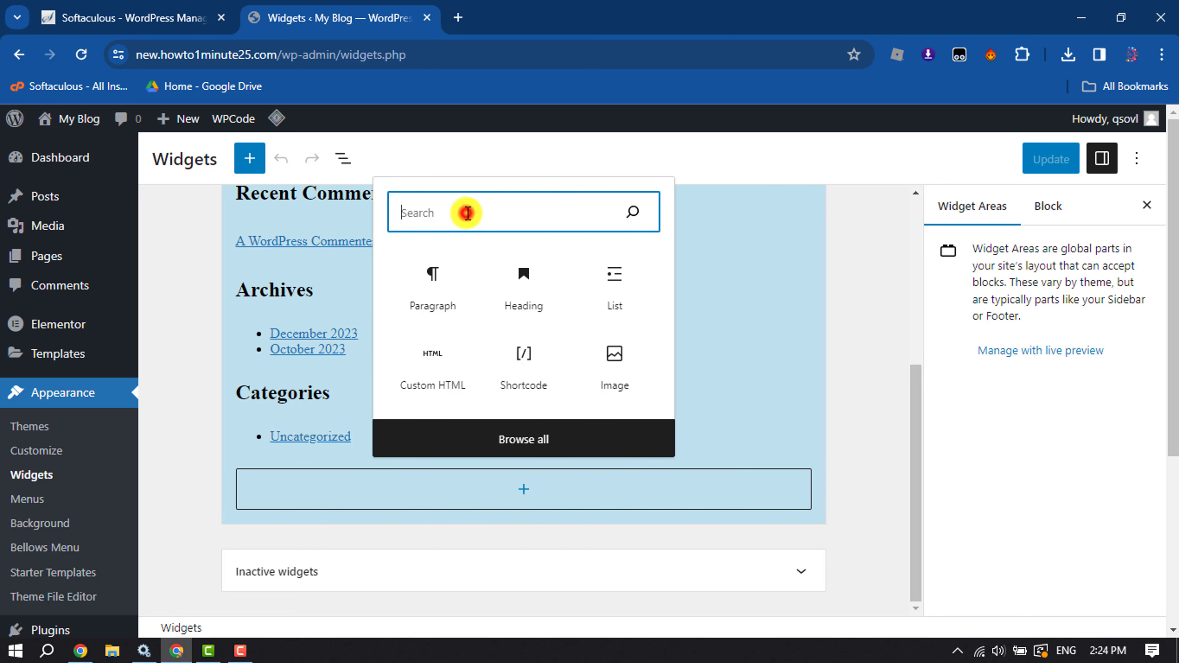
pyautogui.write('shortcode')
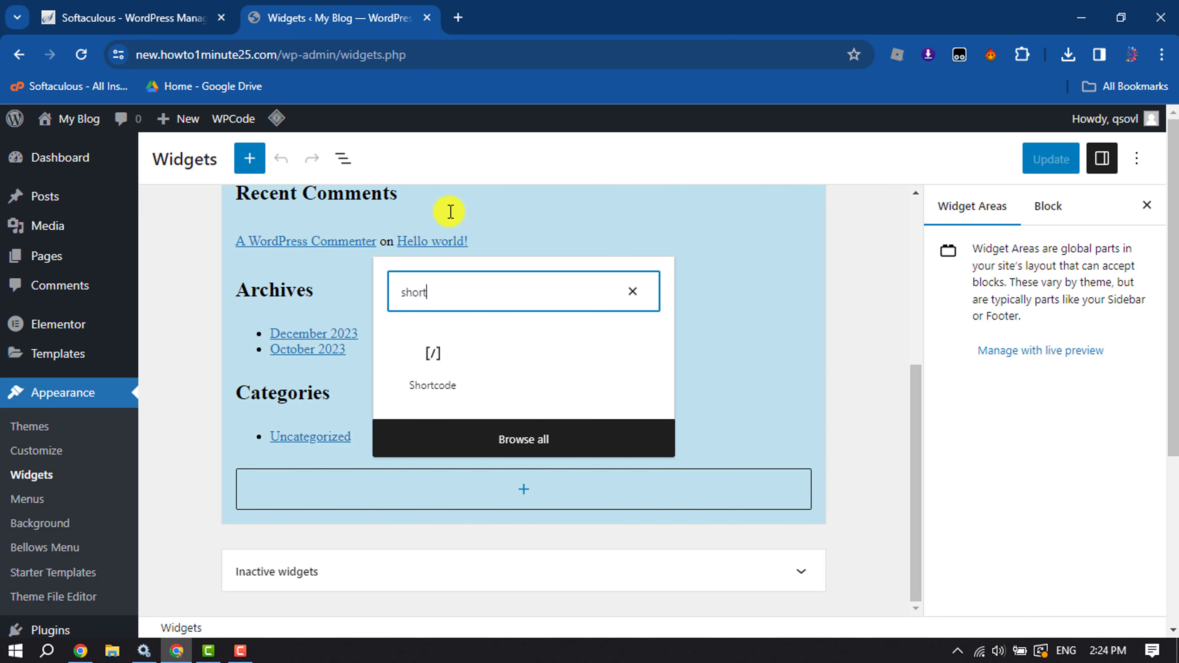
pyautogui.click(434, 369)
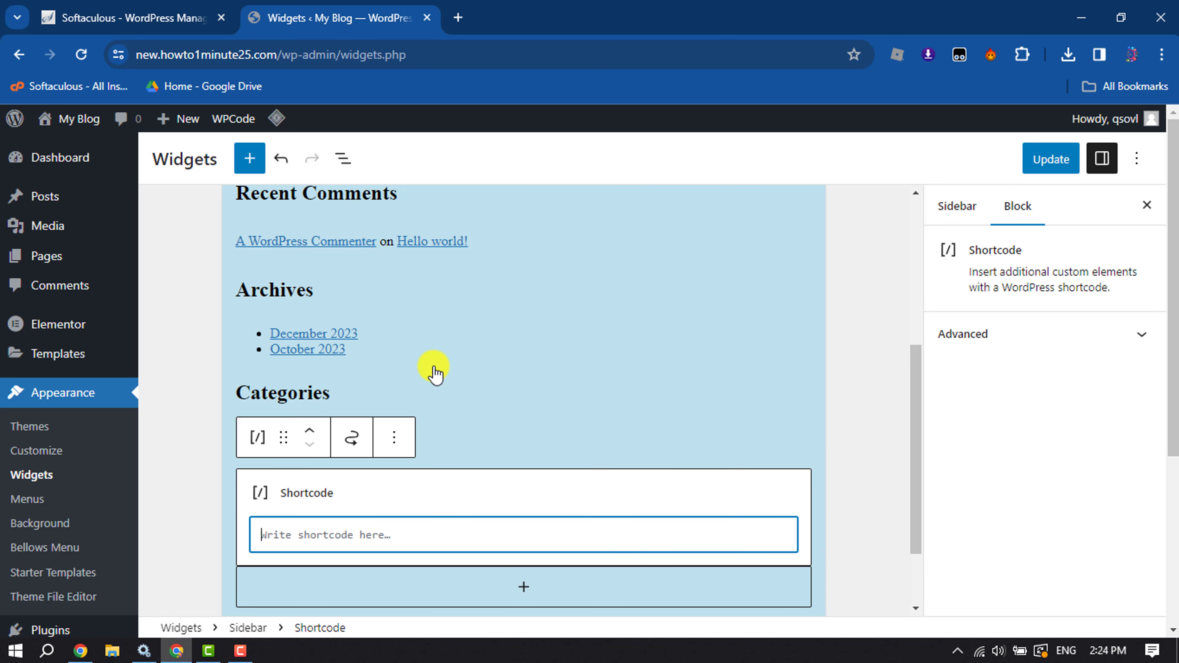
# Step: Fill the Shortcode block with [bellows config_id="main" menu="23"] and update the widgets
pyautogui.scroll(-2, 445, 418)
pyautogui.click(351, 436)
pyautogui.hotkey('ctrl', 'v')
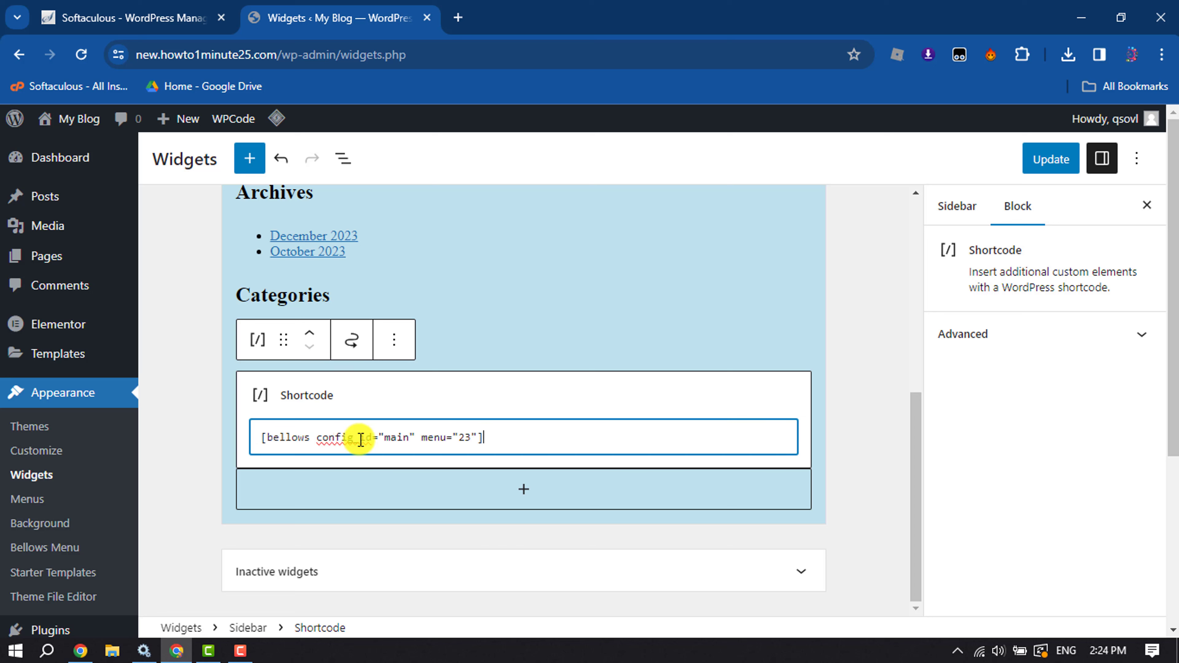
pyautogui.click(1043, 162)
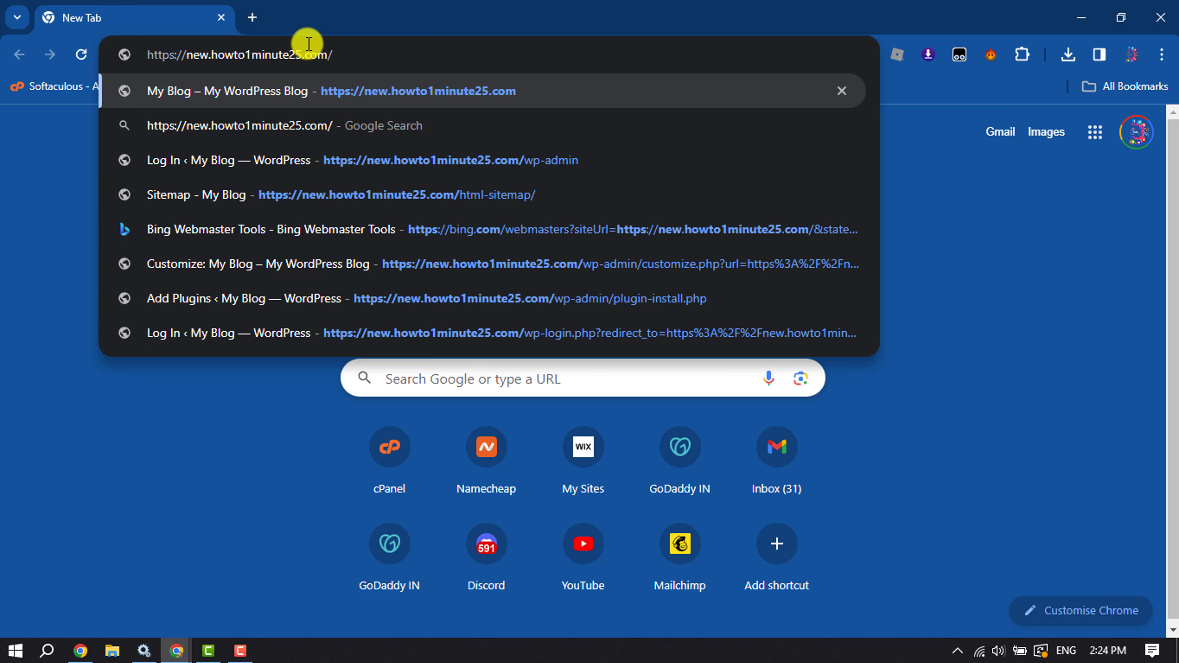
# Step: Open the site's home page at new.howto1minute25.com and test expanding and collapsing Clothing and Blog in the sidebar accordion menu
pyautogui.press('Return')
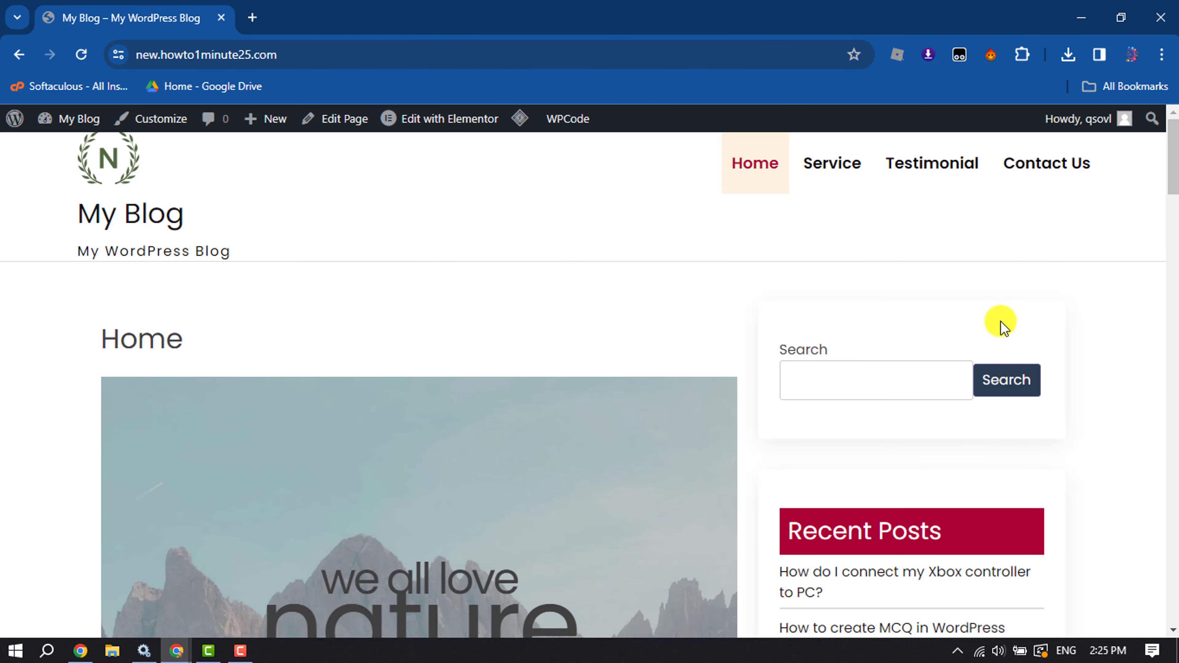
pyautogui.scroll(-15, 1003, 325)
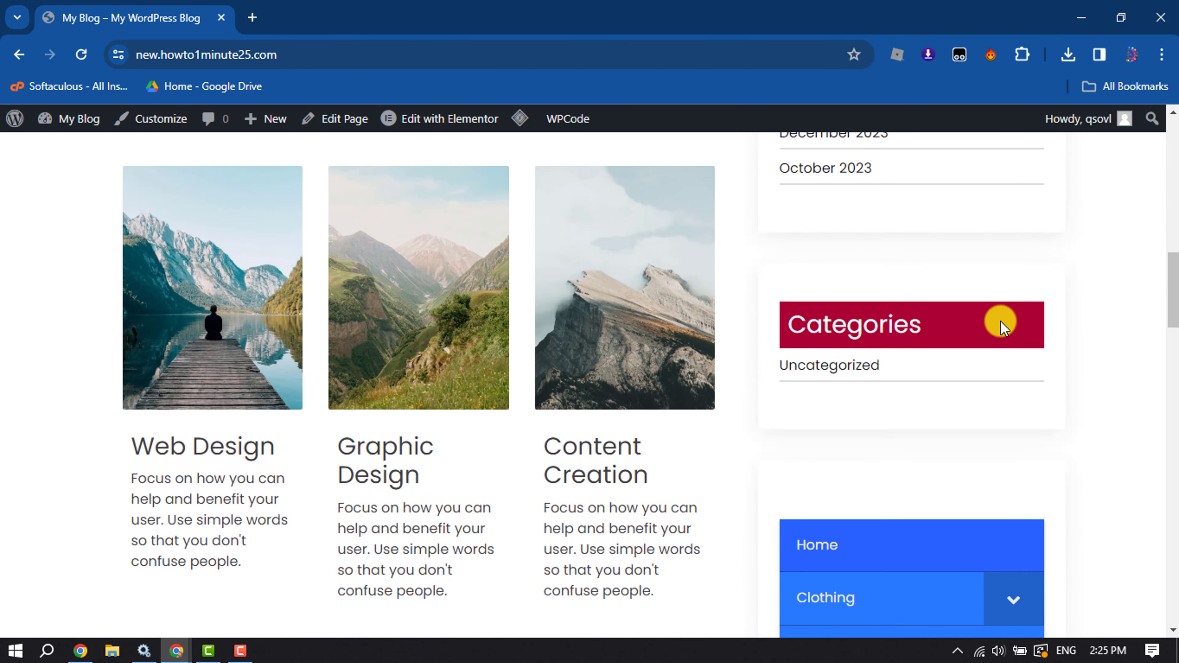
pyautogui.scroll(-5, 1001, 327)
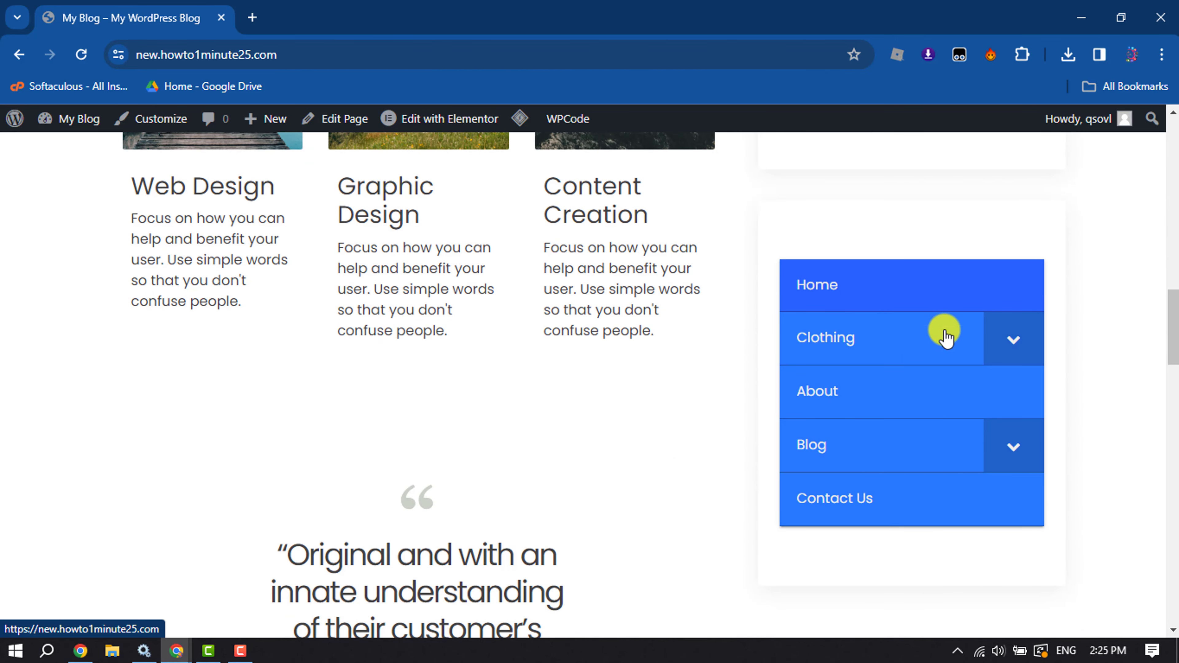
pyautogui.click(1018, 339)
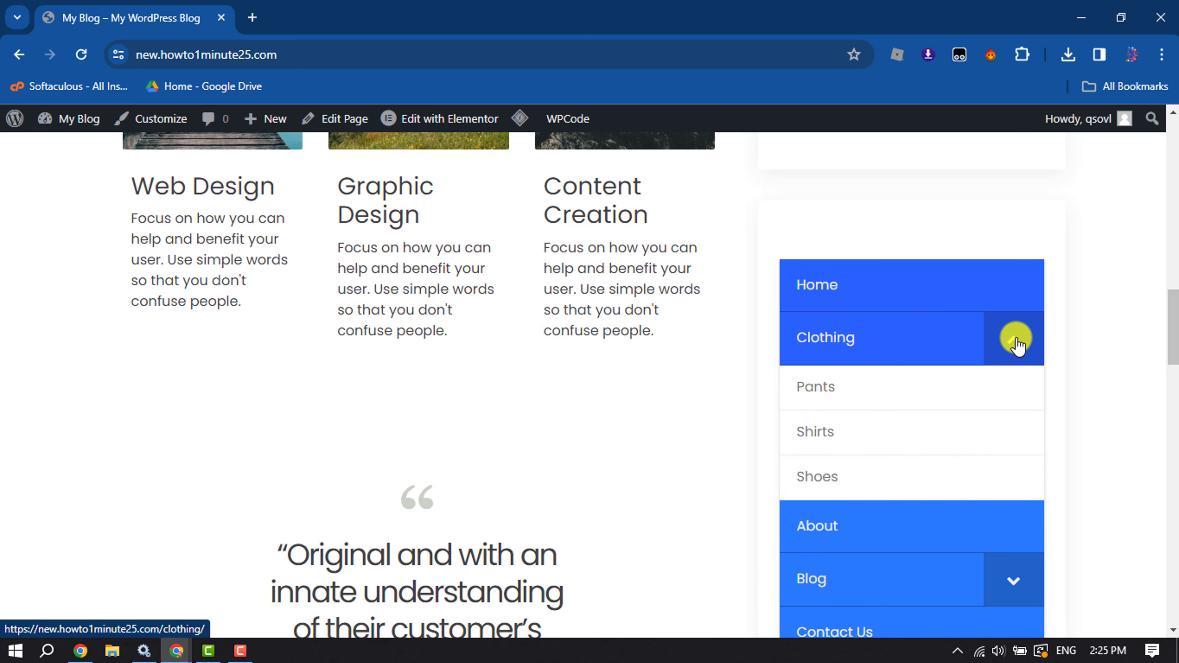
pyautogui.click(1015, 339)
pyautogui.click(1013, 445)
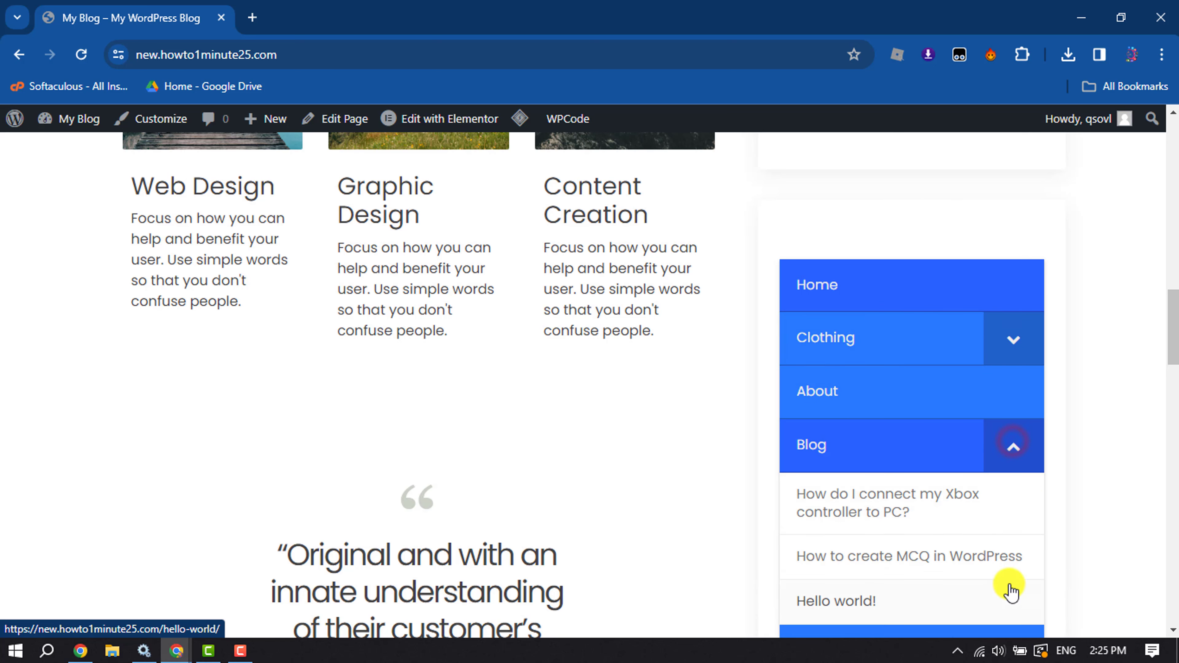
pyautogui.click(1019, 457)
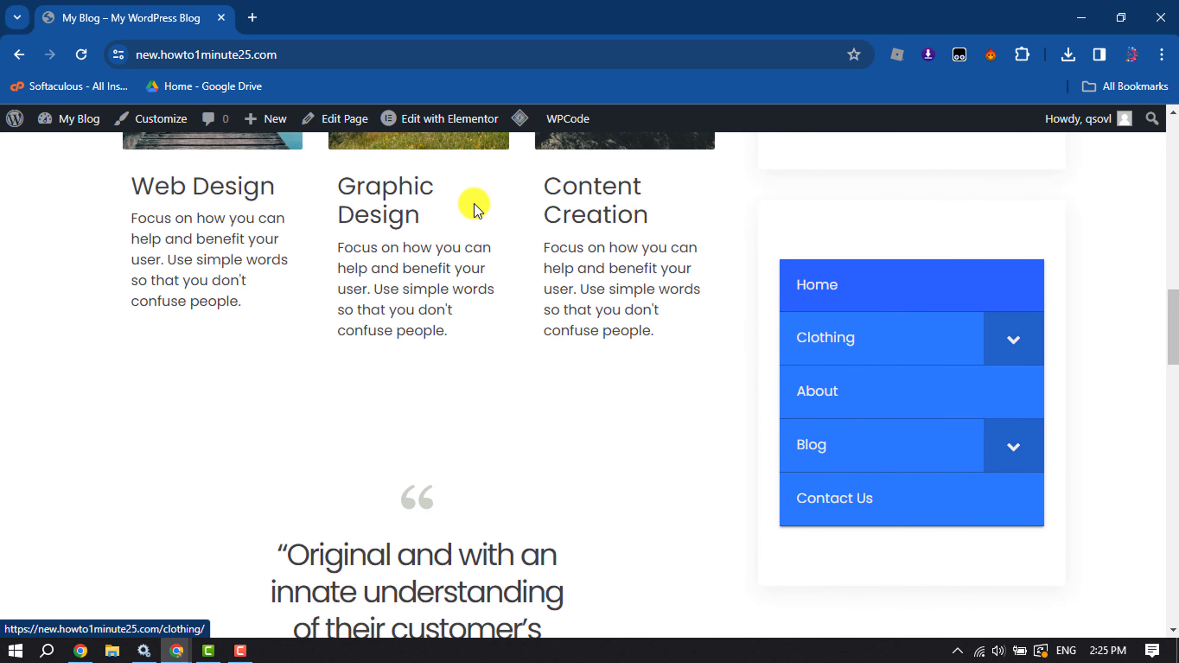
# Step: Open the General settings of Bellows [main] in the site Customizer, with the sidebar accordion menu in the preview
pyautogui.click(157, 125)
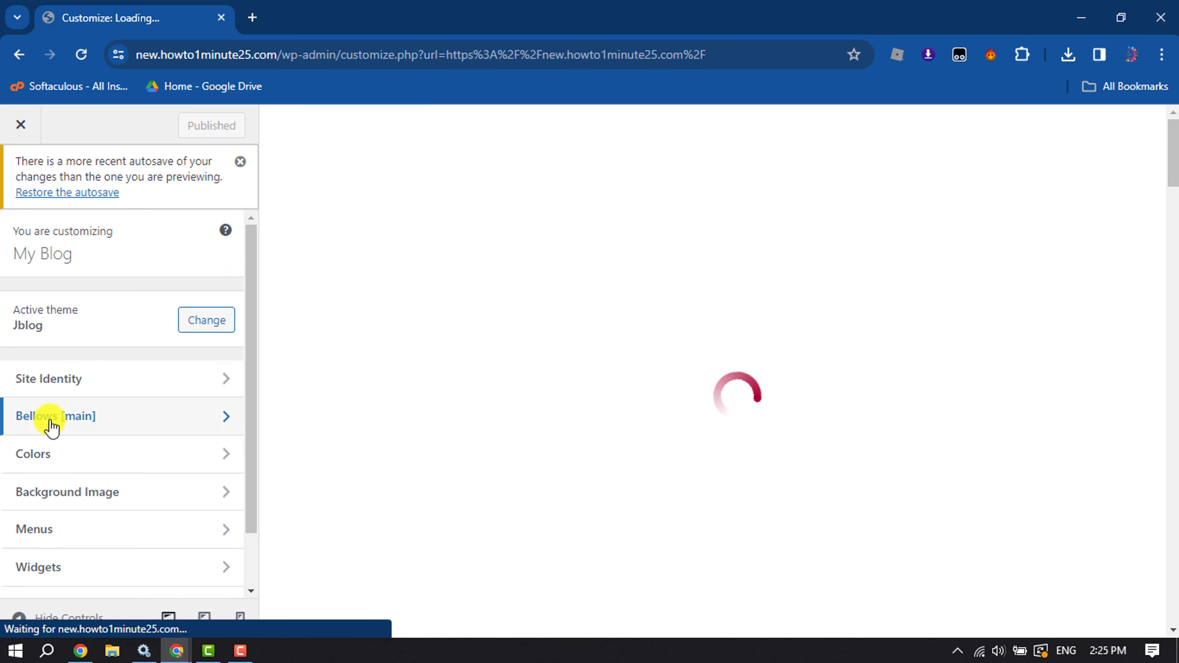
pyautogui.click(71, 424)
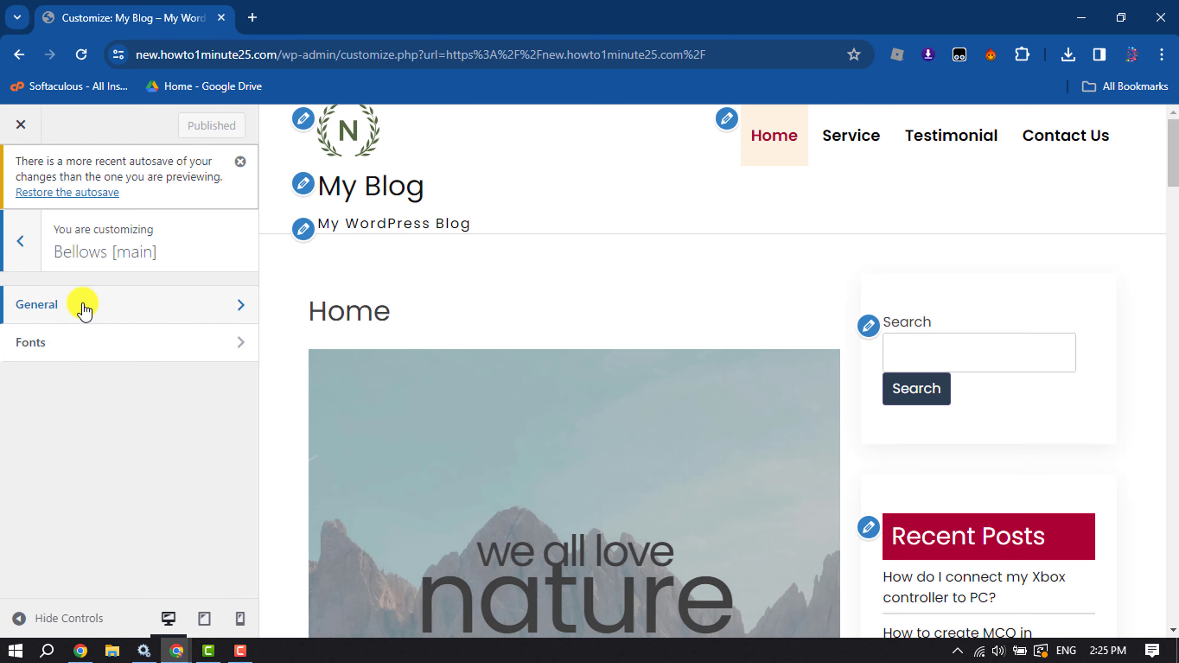
pyautogui.click(84, 308)
pyautogui.scroll(-15, 1021, 342)
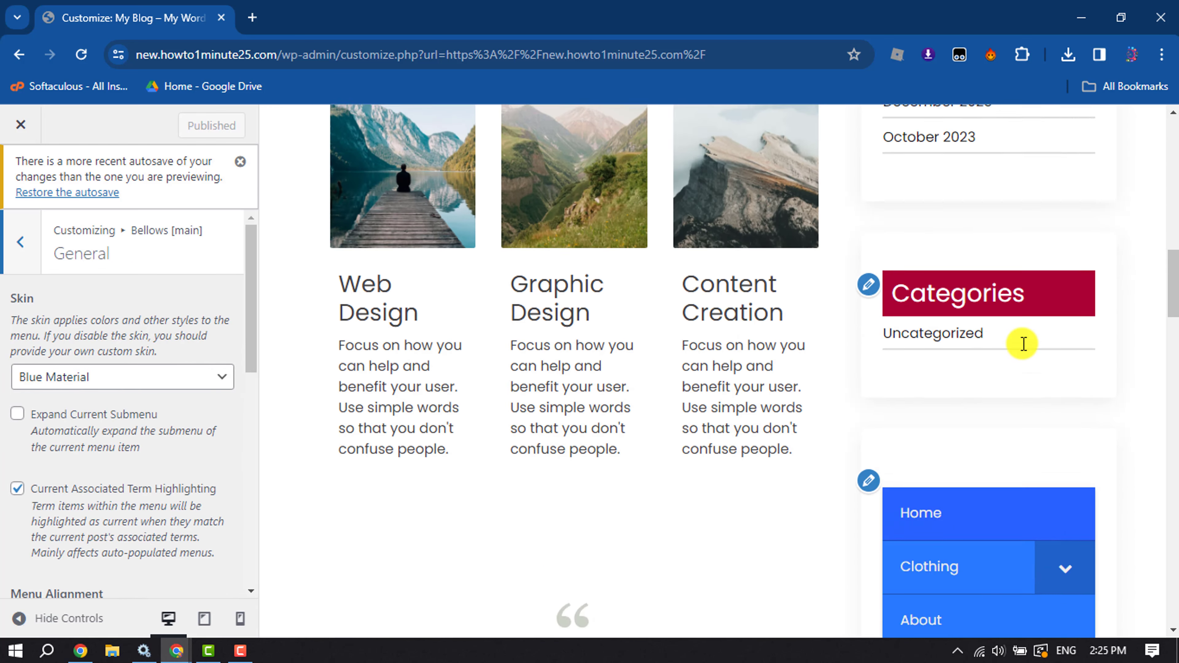
pyautogui.scroll(-6, 1021, 343)
pyautogui.scroll(2, 1021, 343)
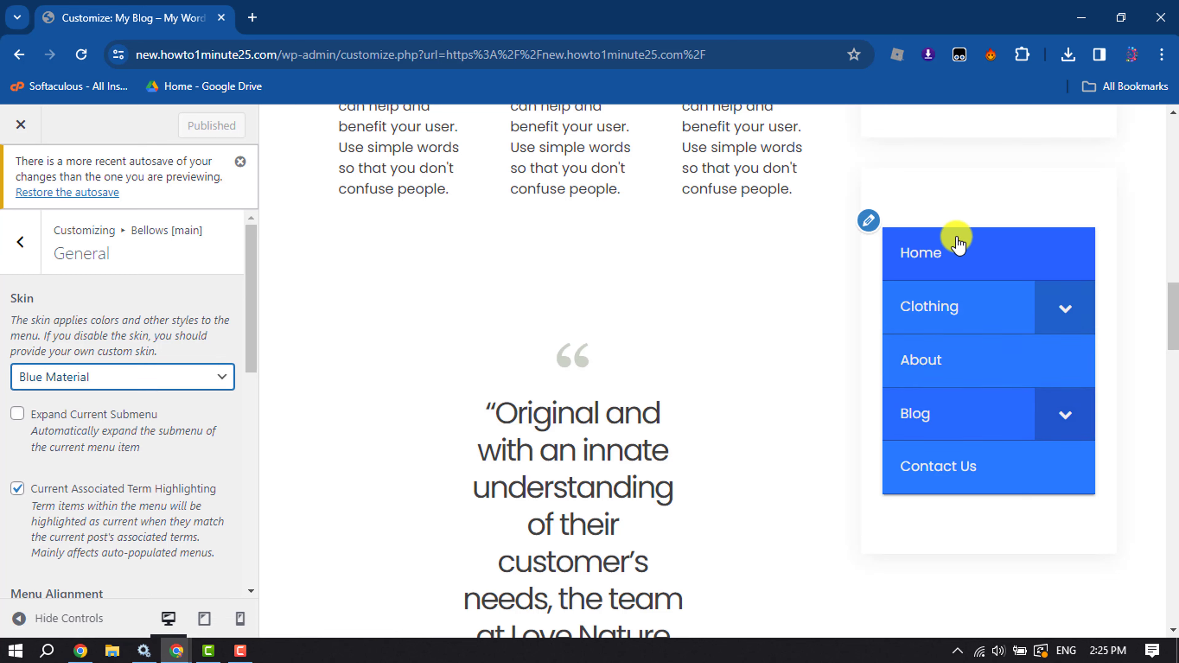
# Step: Try the Vanilla skin on the accordion menu, set the skin to Grey Material instead, and publish the change
pyautogui.click(58, 386)
pyautogui.click(36, 416)
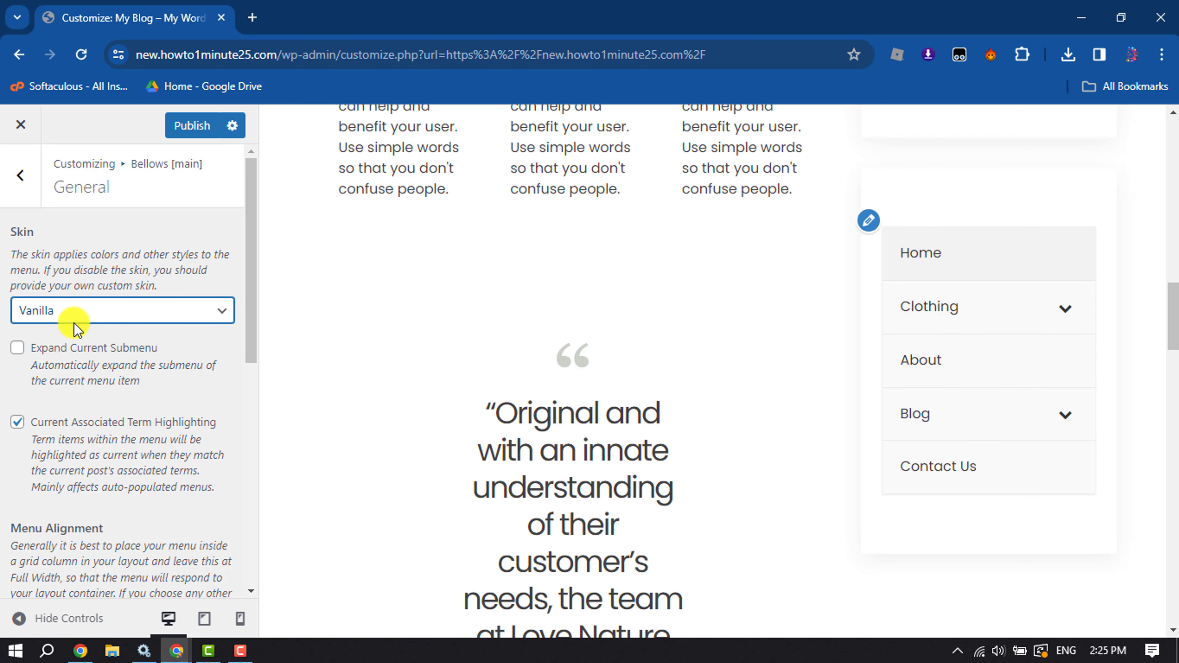
pyautogui.click(51, 310)
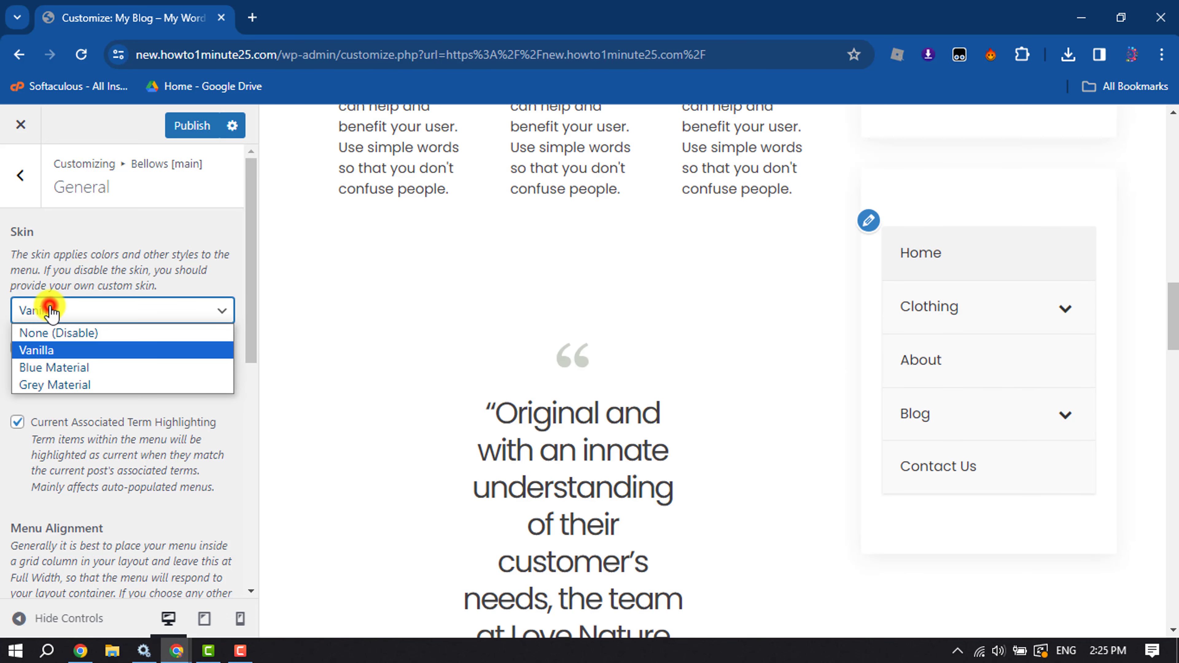
pyautogui.click(83, 385)
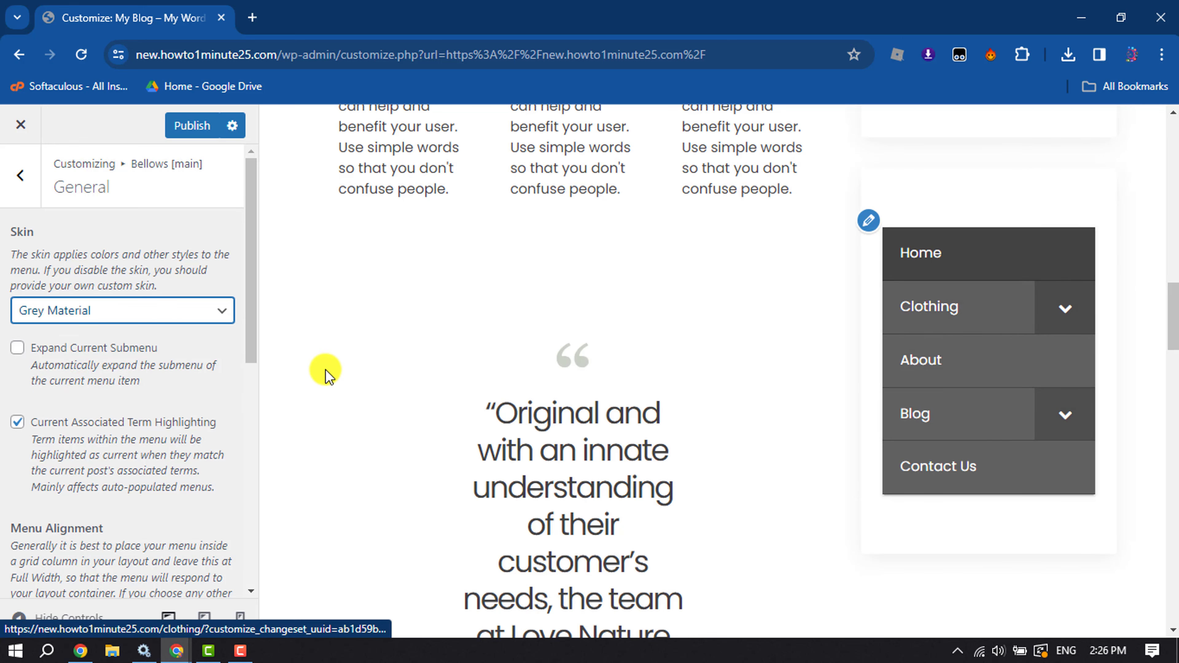
pyautogui.scroll(-5, 51, 348)
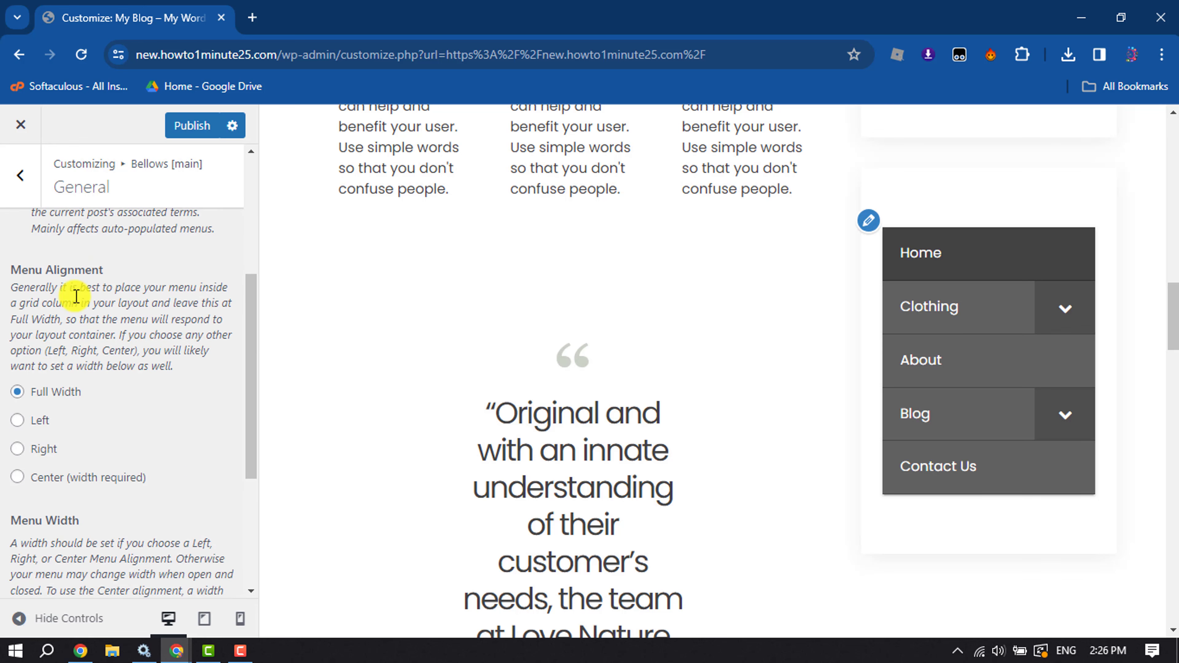
pyautogui.click(189, 124)
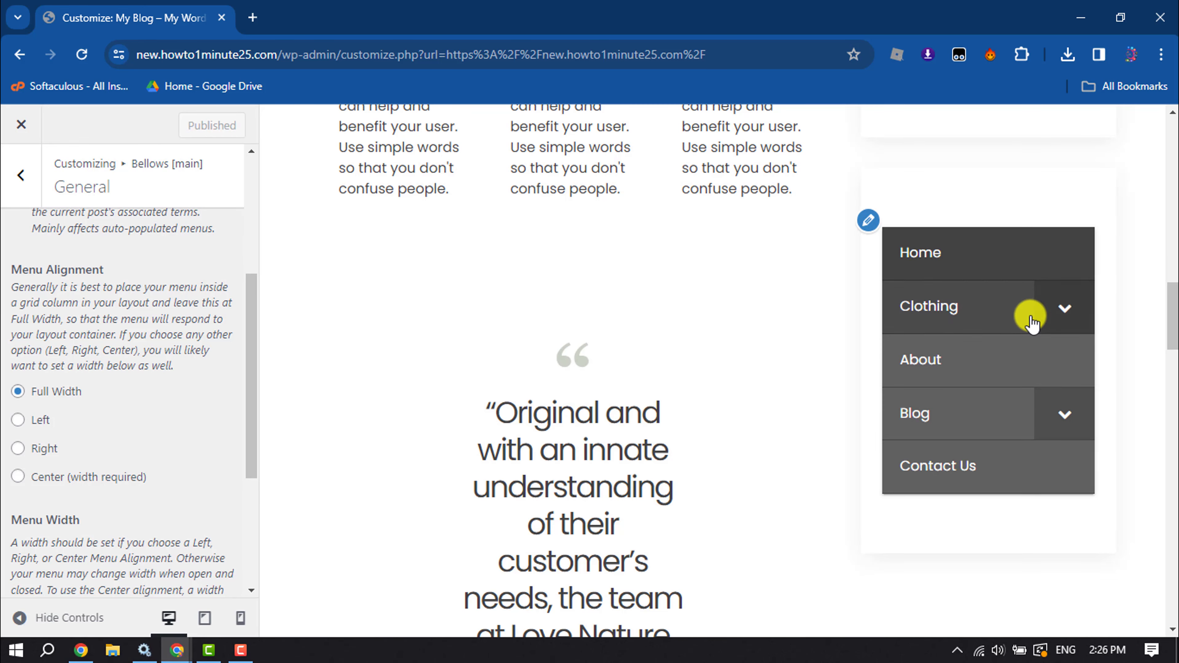
# Step: Check the restyled menu in the Customizer preview by expanding and collapsing its Clothing and Blog submenus
pyautogui.click(1064, 309)
pyautogui.click(1063, 310)
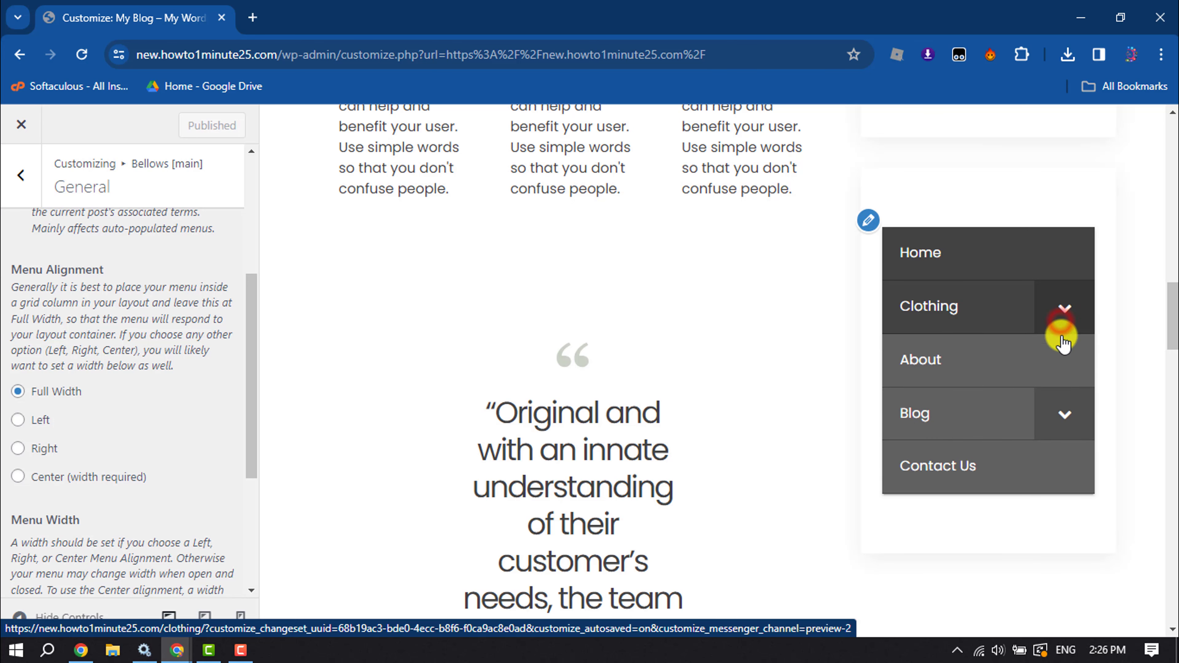
pyautogui.click(1062, 412)
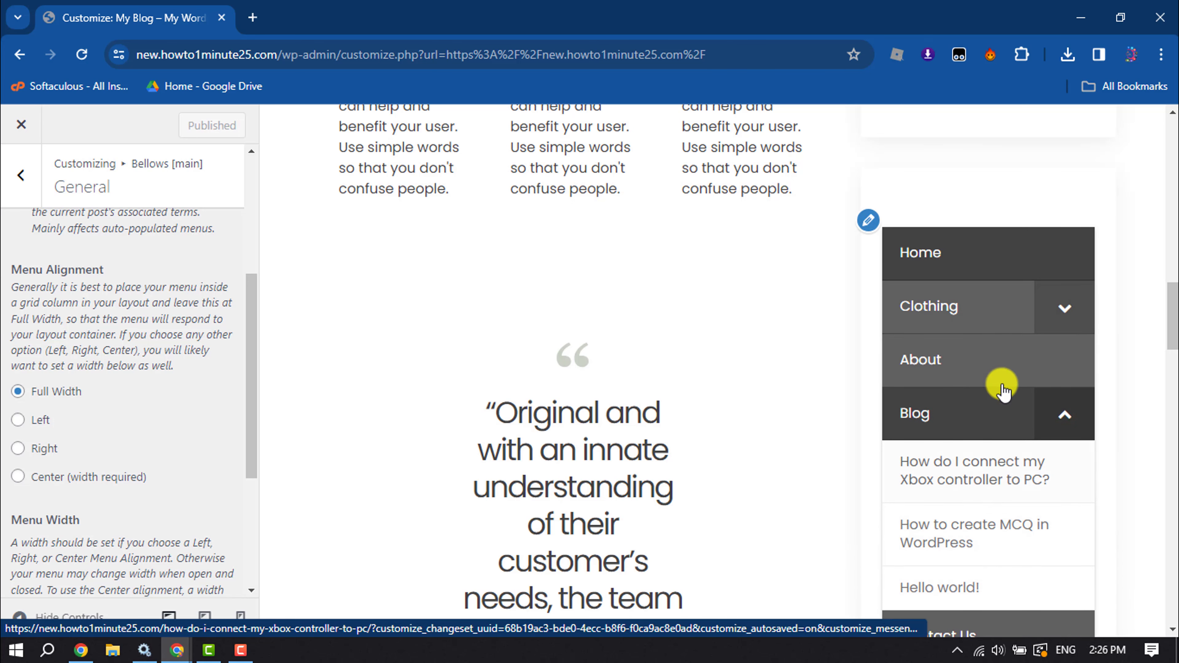
pyautogui.click(1062, 303)
pyautogui.scroll(-5, 1034, 468)
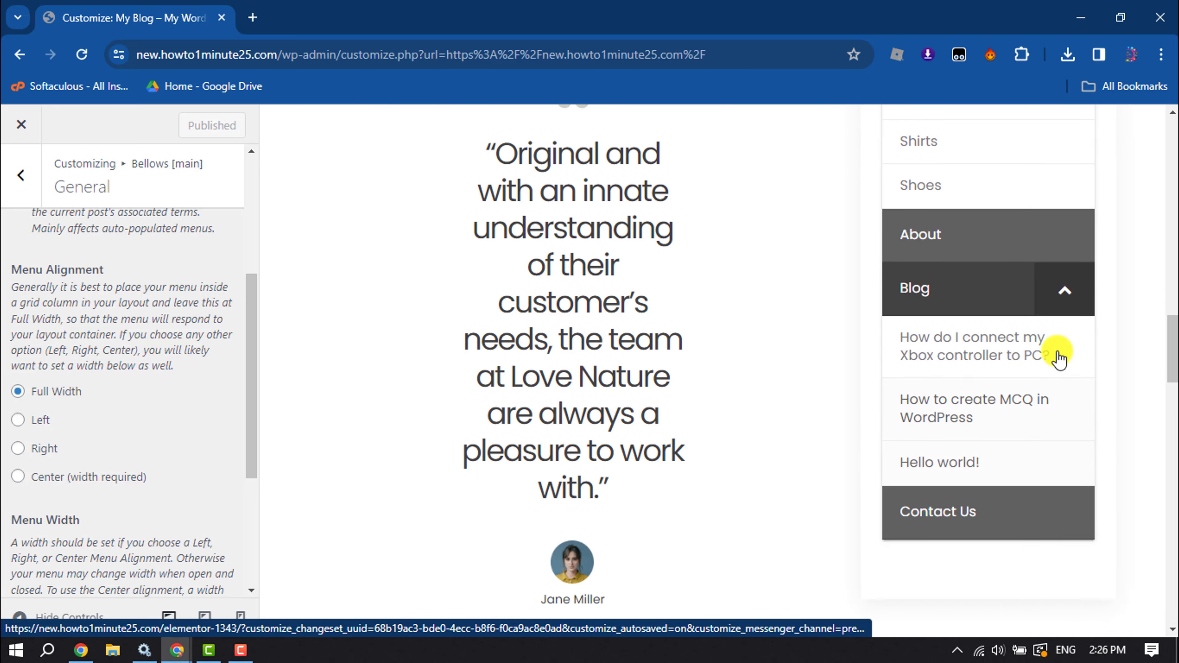
pyautogui.click(1063, 293)
pyautogui.scroll(2, 1062, 260)
pyautogui.click(1062, 221)
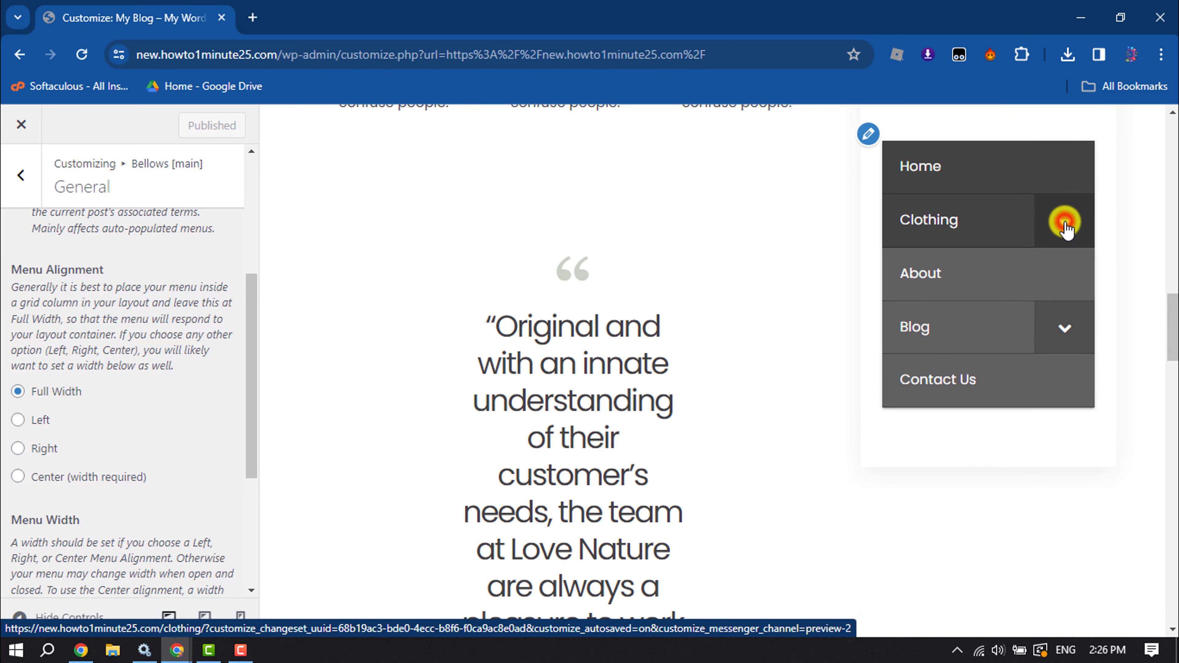